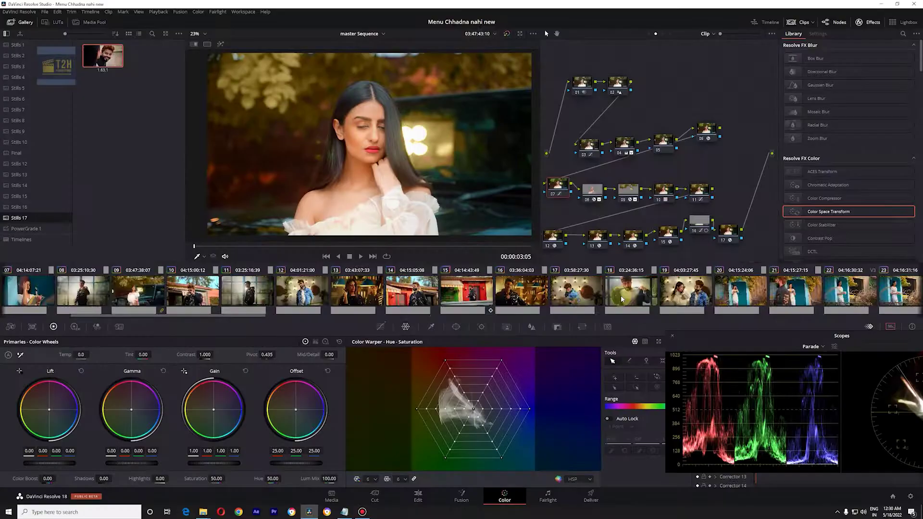
# Scroll past the channel intro card to the Color page with the woman's close-up.
pyautogui.scroll(-20, 621, 299)
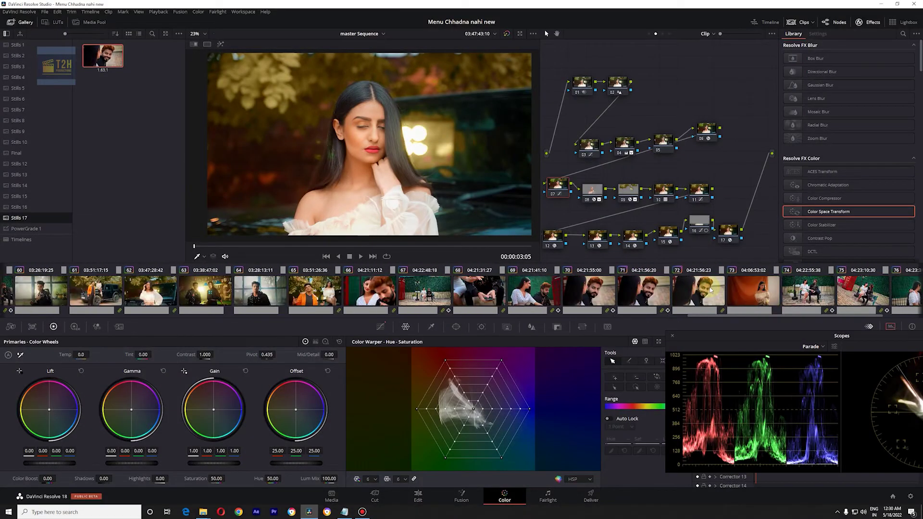
# Review clip 72's grade versions, reveal and play its source file, and preview the masked mouth.
pyautogui.click(706, 289)
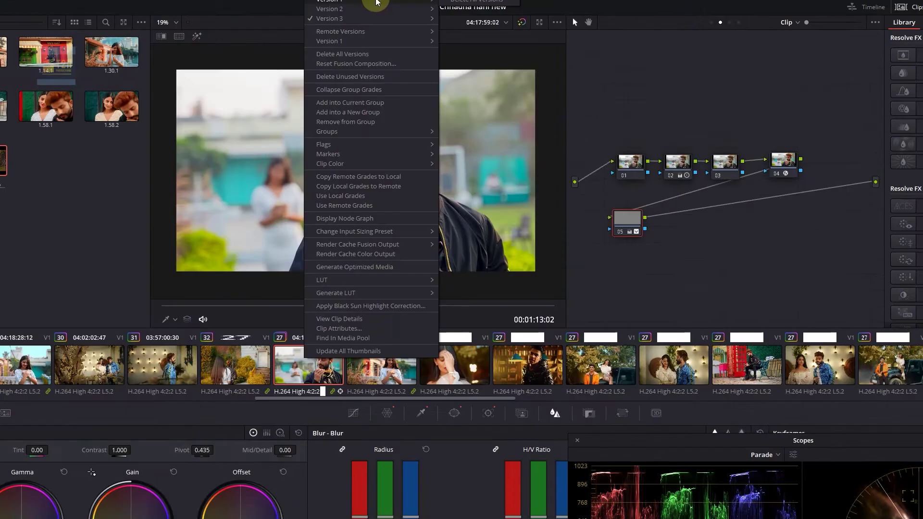
pyautogui.click(459, 1)
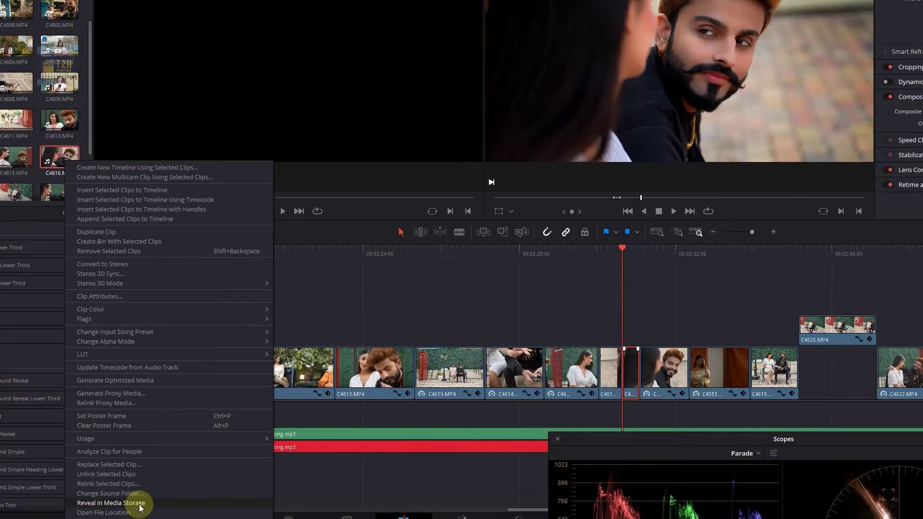
pyautogui.click(139, 514)
pyautogui.doubleClick(435, 267)
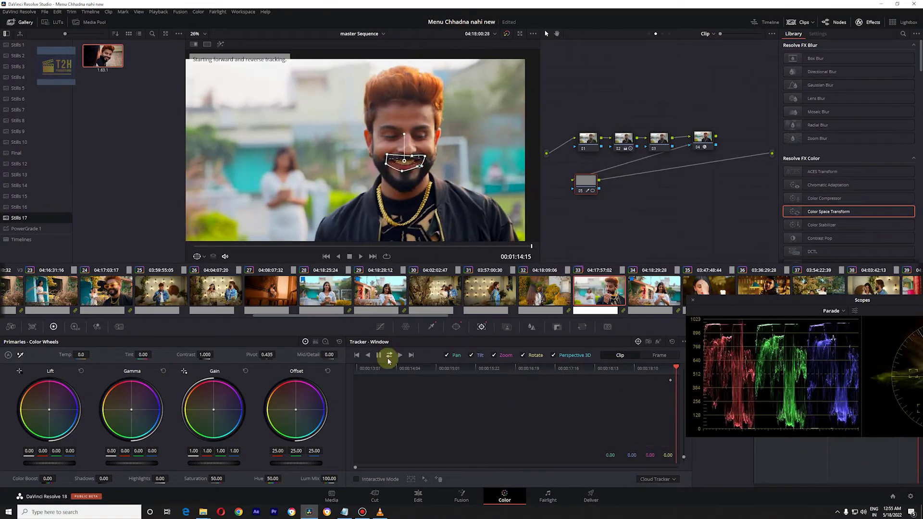
pyautogui.click(220, 45)
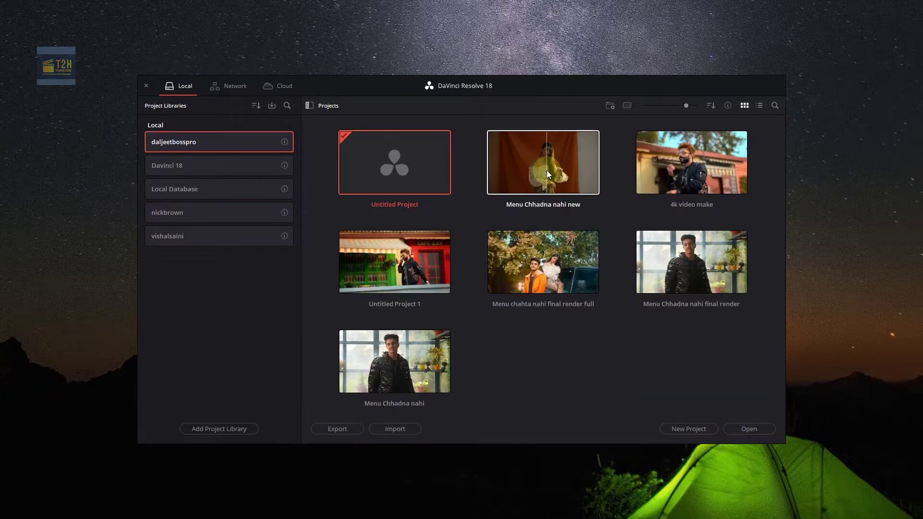
# Open 'Menu Chhadna nahi new', reposition node 06, and re-sample the smiling man's teeth with the eyedropper.
pyautogui.doubleClick(547, 196)
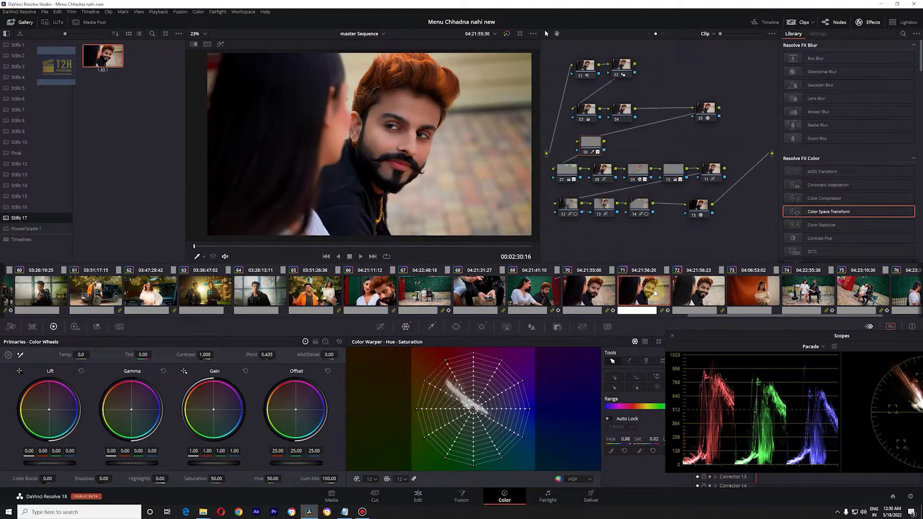
pyautogui.moveTo(589, 143)
pyautogui.mouseDown()
pyautogui.moveTo(633, 136)
pyautogui.moveTo(624, 138)
pyautogui.mouseUp()
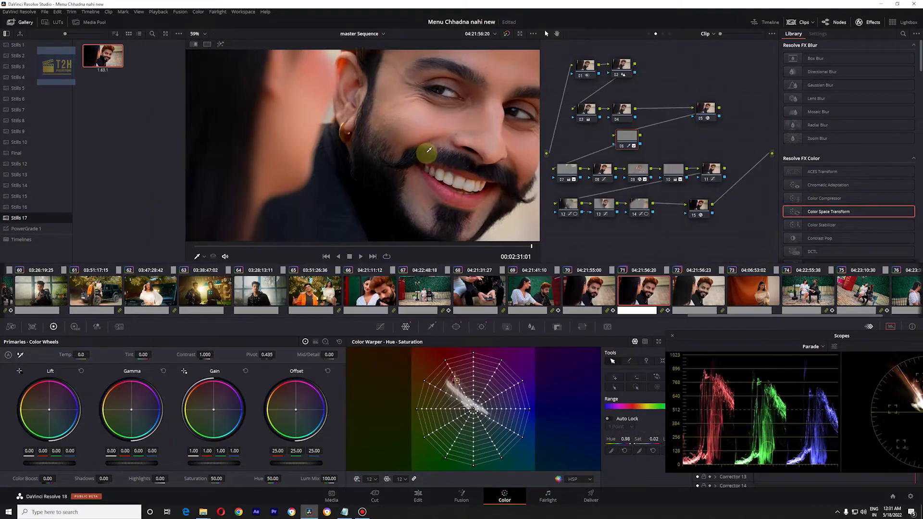
pyautogui.moveTo(407, 138); pyautogui.dragTo(412, 142)
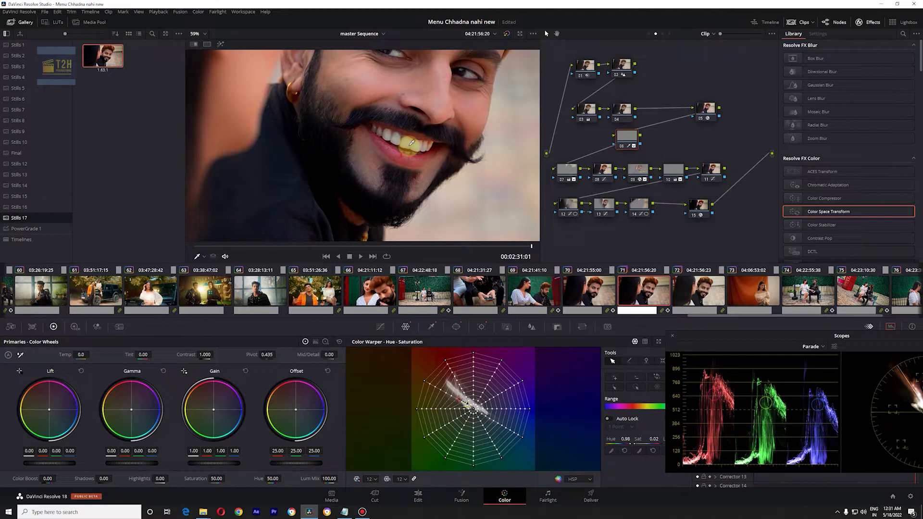
pyautogui.moveTo(412, 143); pyautogui.dragTo(416, 138)
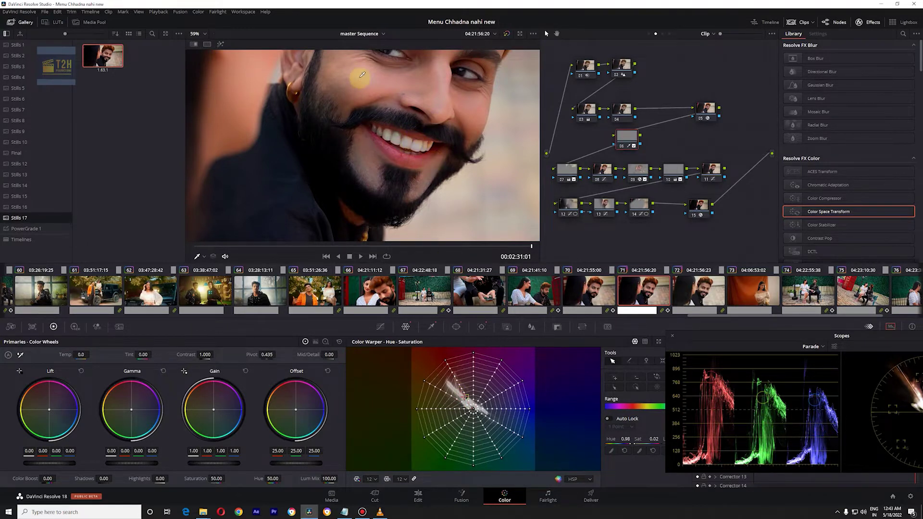
pyautogui.scroll(-3, 374, 84)
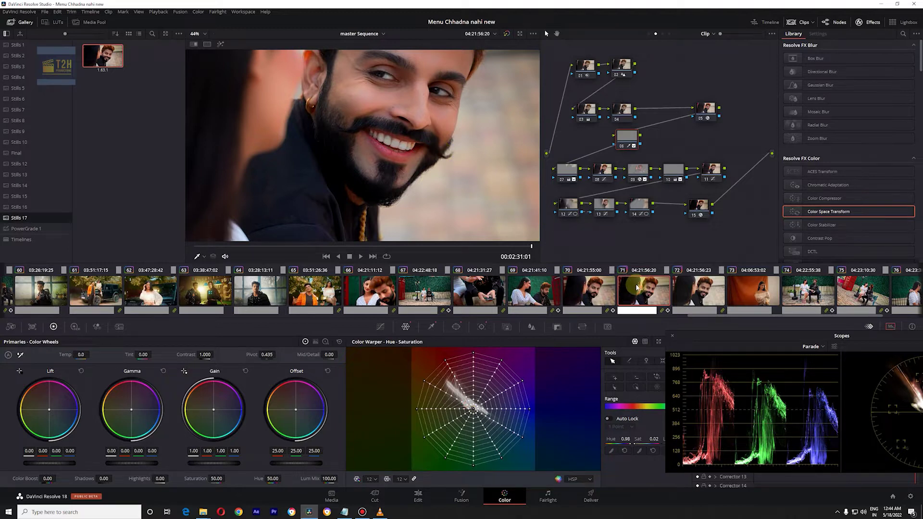
pyautogui.rightClick(640, 290)
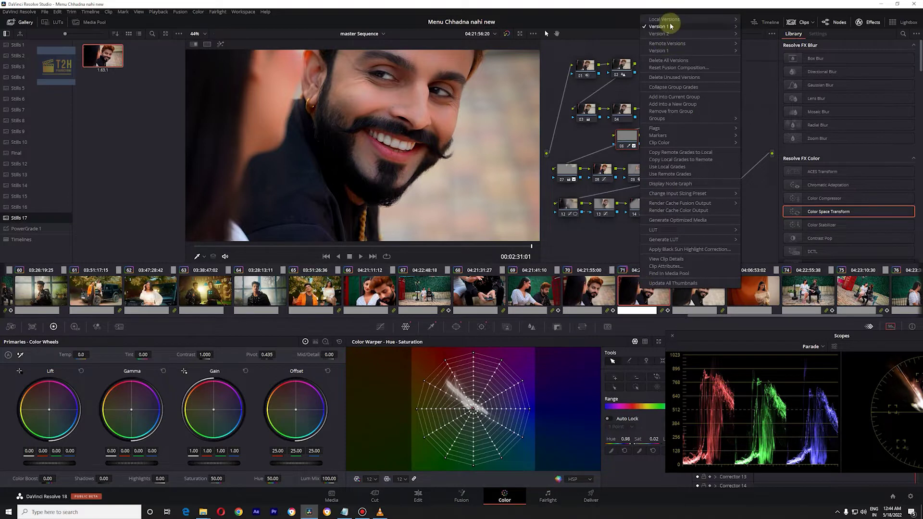
# Create a new local grade version, Version 3, for the smiling man's clip.
pyautogui.moveTo(682, 19)
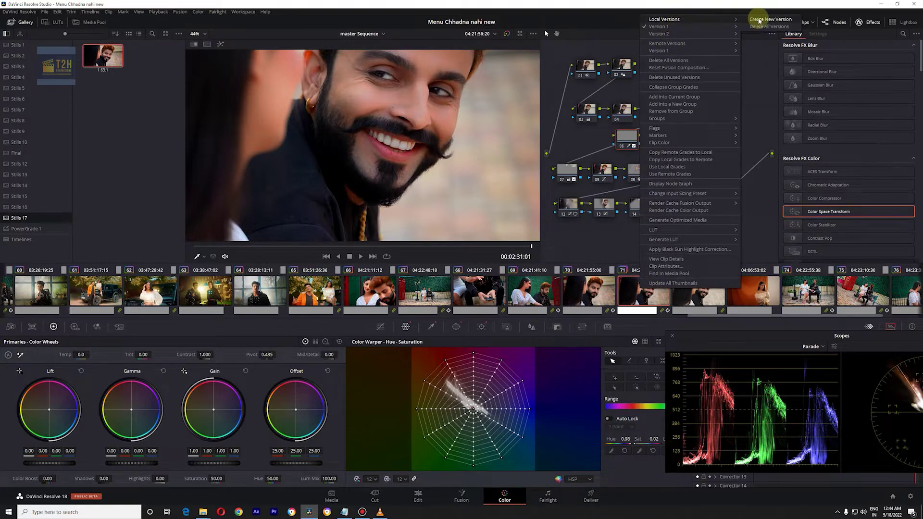
pyautogui.click(772, 20)
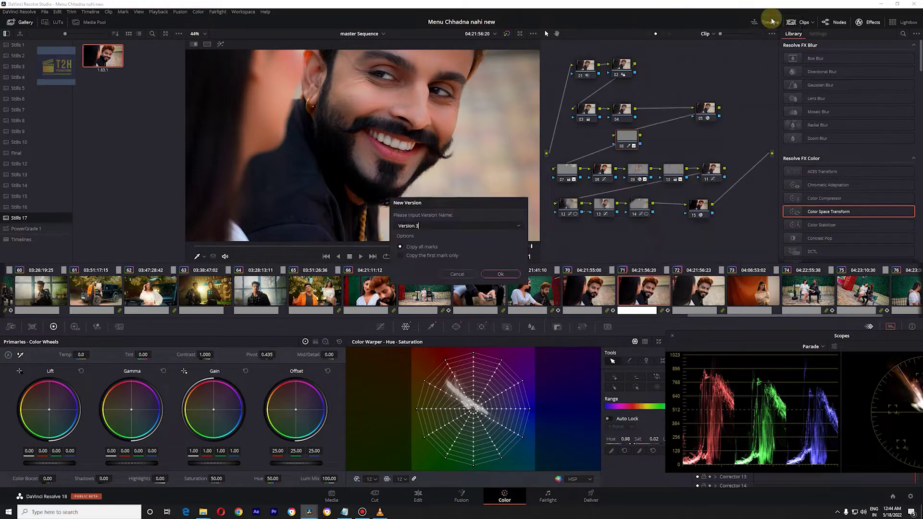
pyautogui.click(504, 275)
pyautogui.scroll(-3, 426, 131)
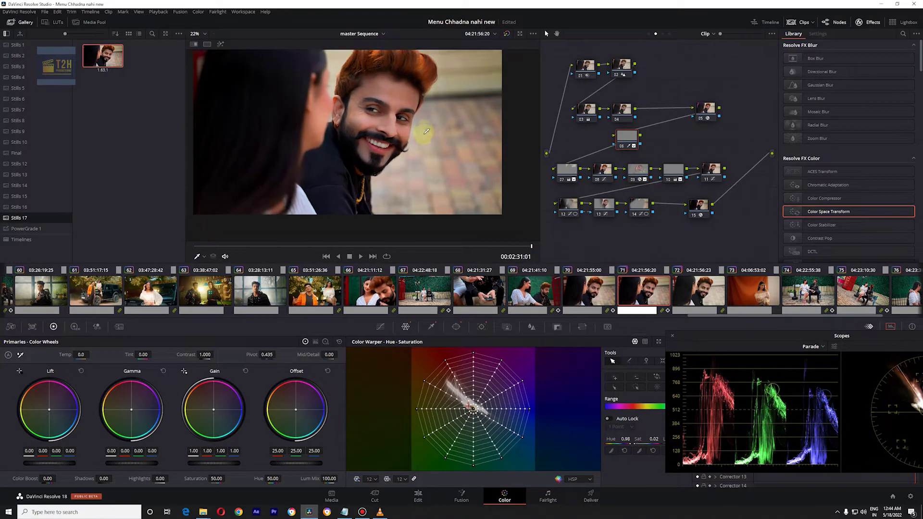
pyautogui.scroll(2, 426, 132)
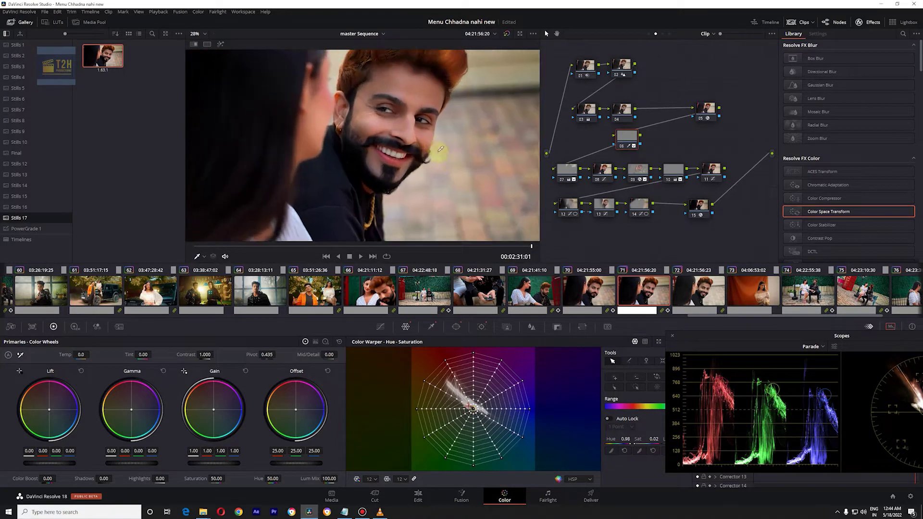
# Reset all grades and nodes to a single node, then add serial nodes up to 04.
pyautogui.rightClick(671, 146)
pyautogui.click(691, 150)
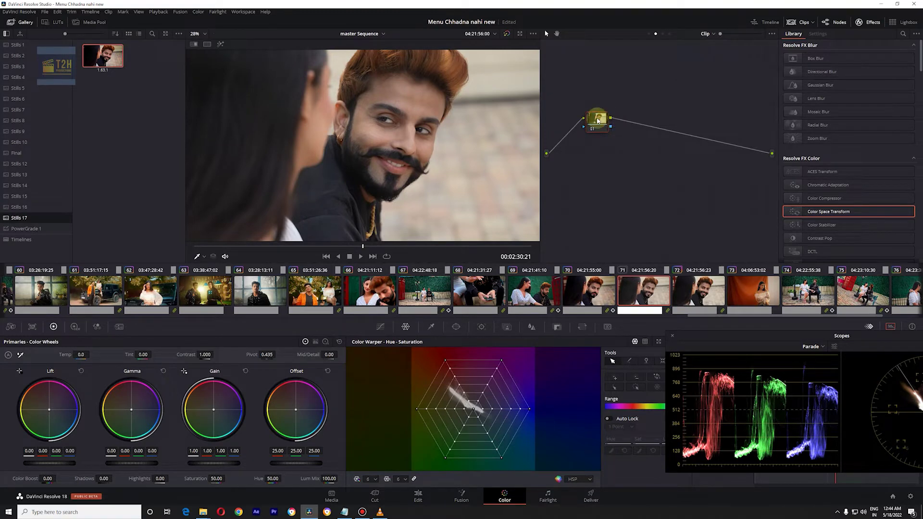
pyautogui.hotkey('alt', 's')
pyautogui.hotkey('alt', 's')
pyautogui.hotkey('alt', 's')
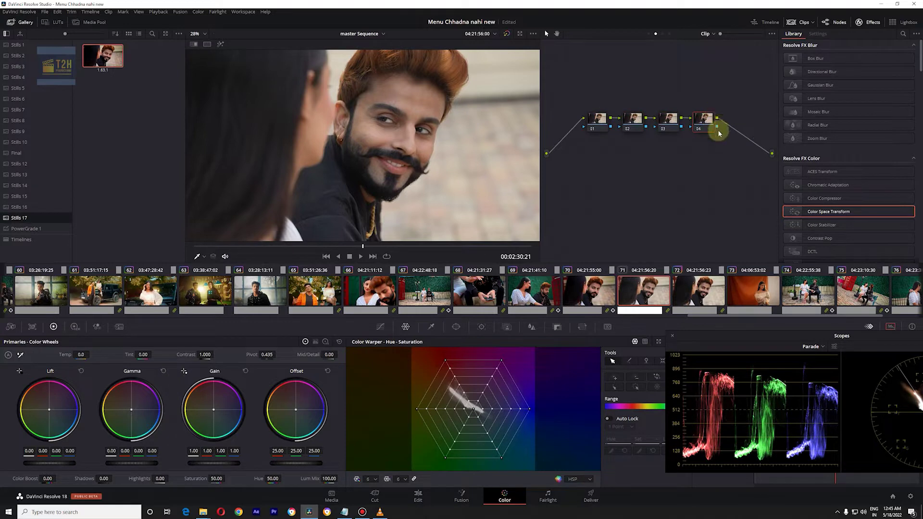
# Apply a Color Space Transform to node 04 with input Sony S-Gamut3.Cine, and enlarge the scopes.
pyautogui.moveTo(708, 122); pyautogui.dragTo(717, 122)
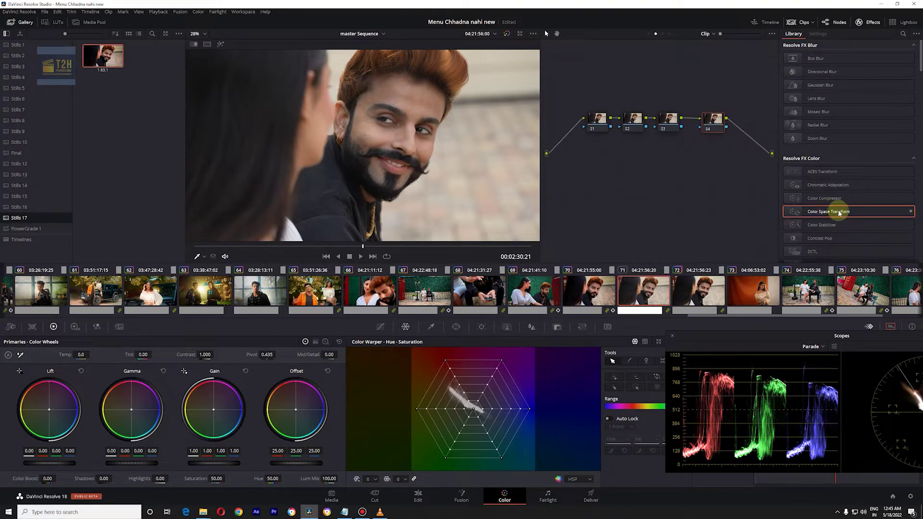
pyautogui.moveTo(833, 216); pyautogui.dragTo(713, 120)
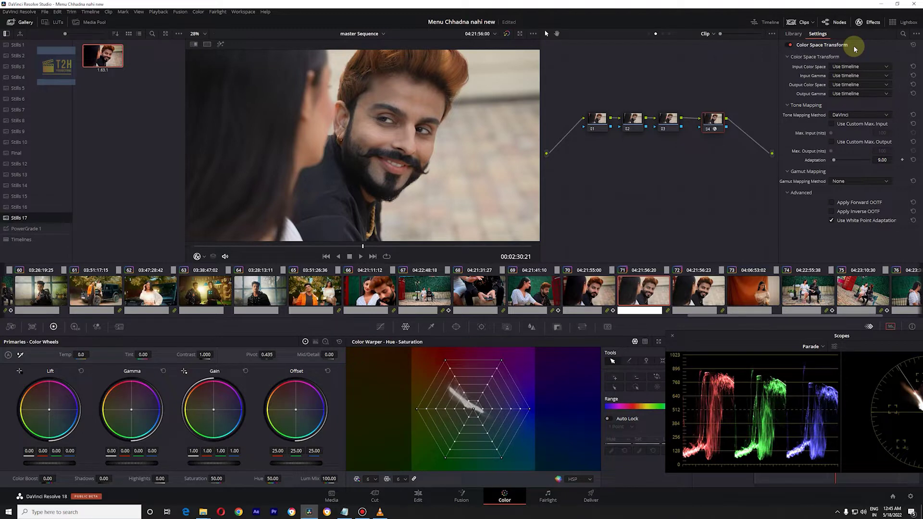
pyautogui.click(856, 67)
pyautogui.scroll(-5, 855, 97)
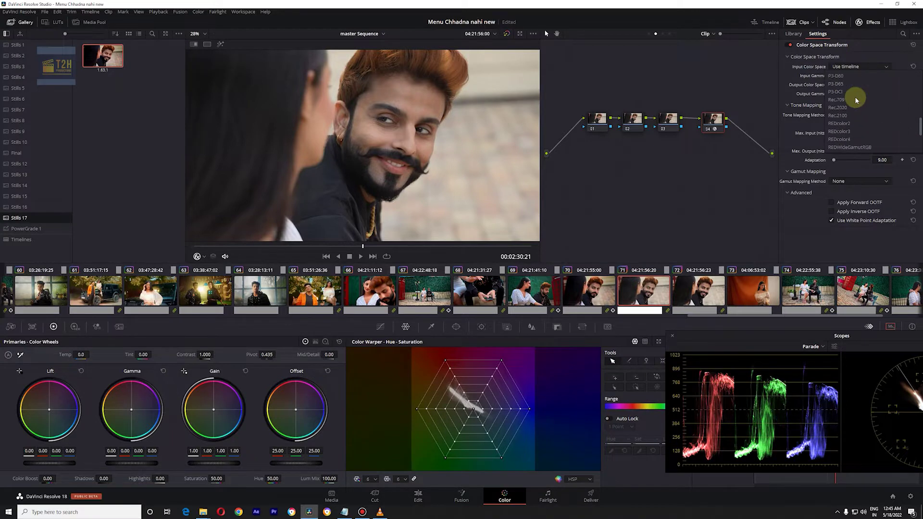
pyautogui.scroll(-2, 843, 131)
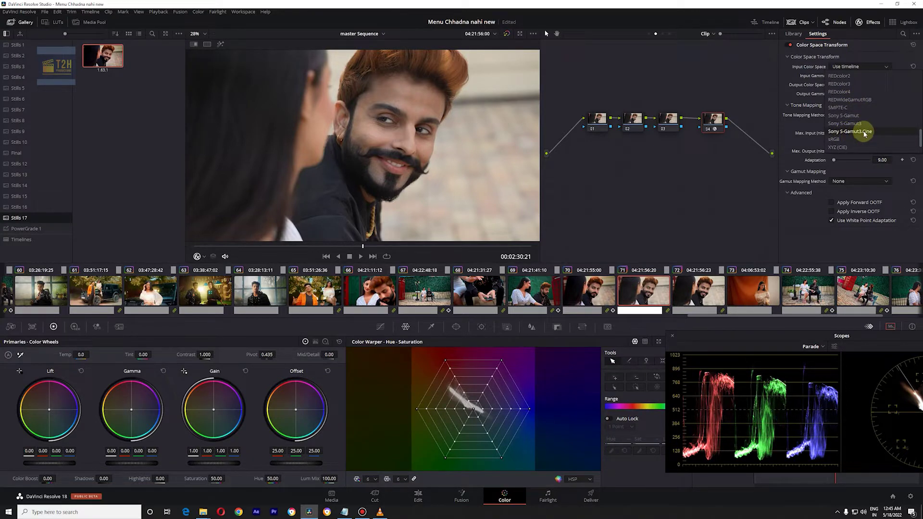
pyautogui.click(864, 133)
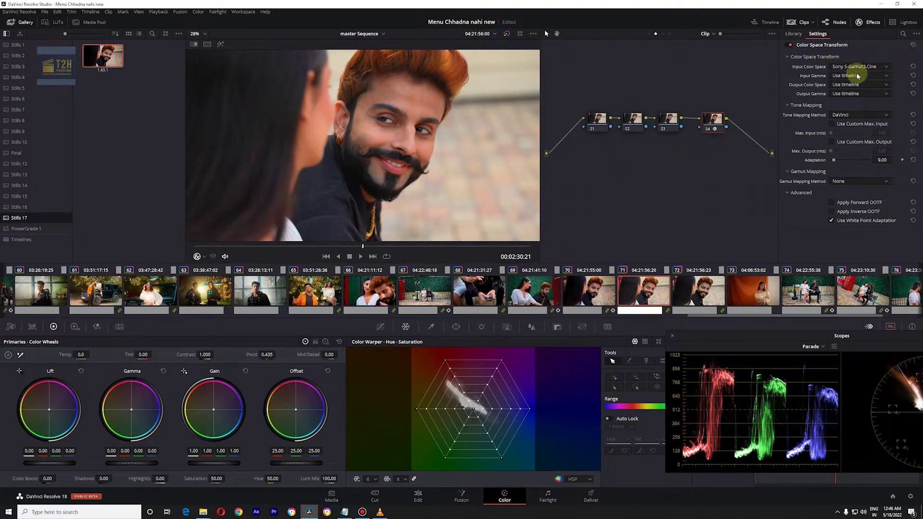
pyautogui.moveTo(814, 338); pyautogui.dragTo(730, 300)
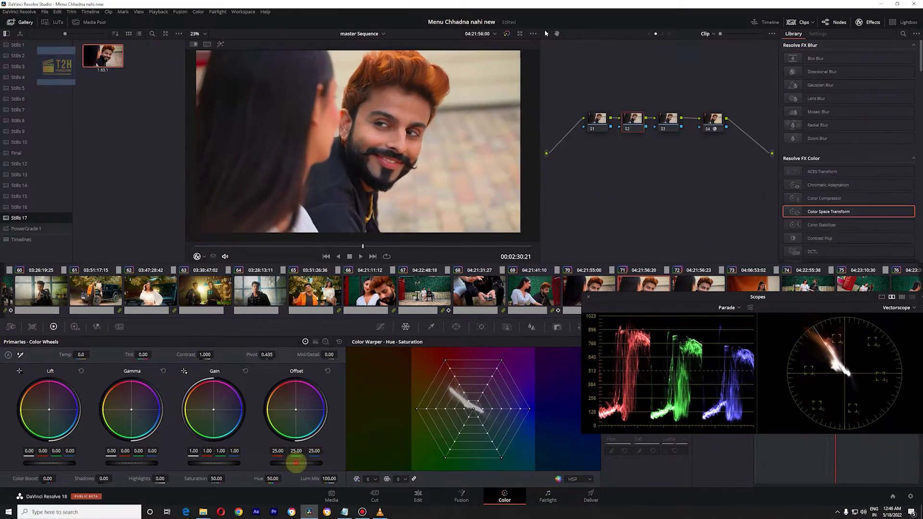
# Give node 02 lower offset, contrast about 1.18, a slight gamma lift and gain 0.95.
pyautogui.moveTo(296, 463); pyautogui.dragTo(236, 478)
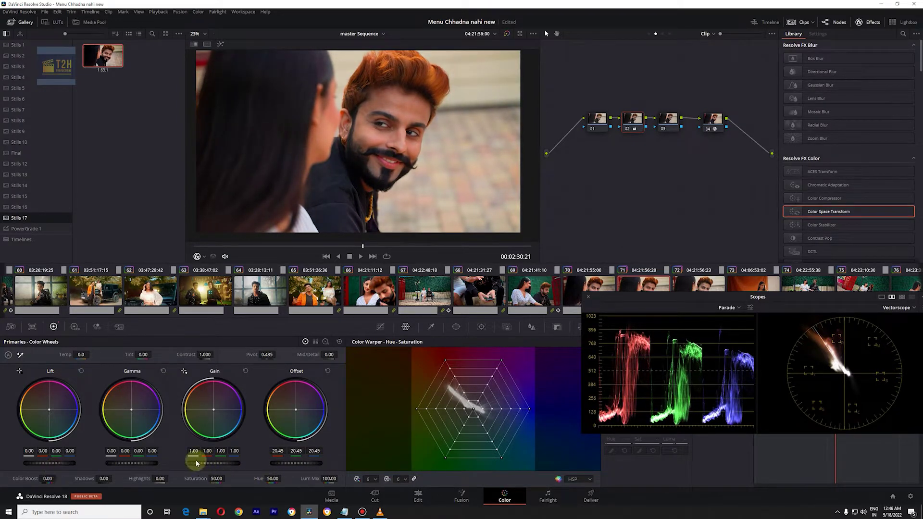
pyautogui.moveTo(205, 355); pyautogui.dragTo(224, 356)
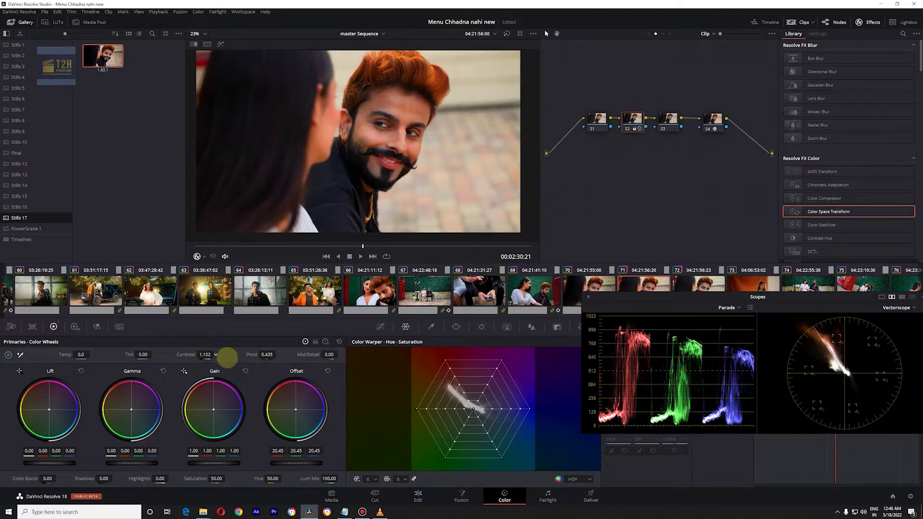
pyautogui.moveTo(126, 464); pyautogui.dragTo(134, 465)
pyautogui.moveTo(224, 464); pyautogui.dragTo(216, 464)
pyautogui.moveTo(207, 355); pyautogui.dragTo(206, 355)
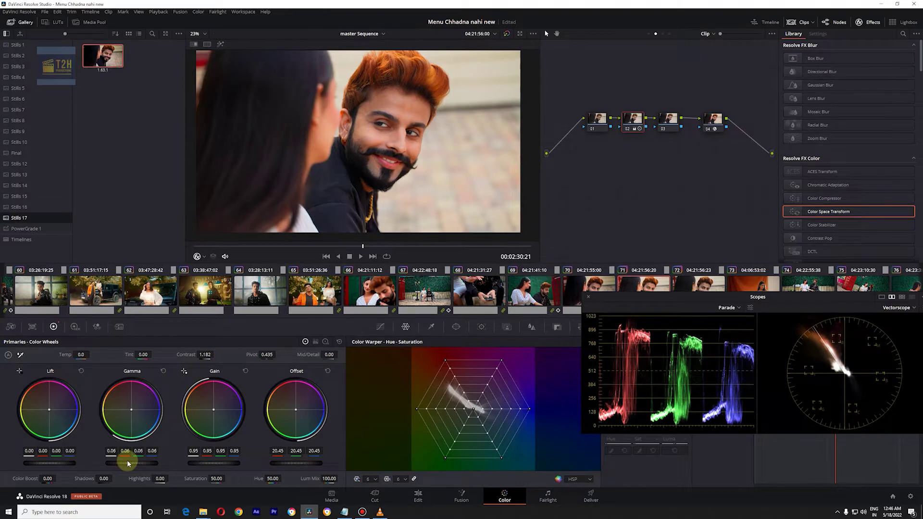
# Select node 04 and move the playhead to the smiling close-up near the clip end.
pyautogui.click(714, 120)
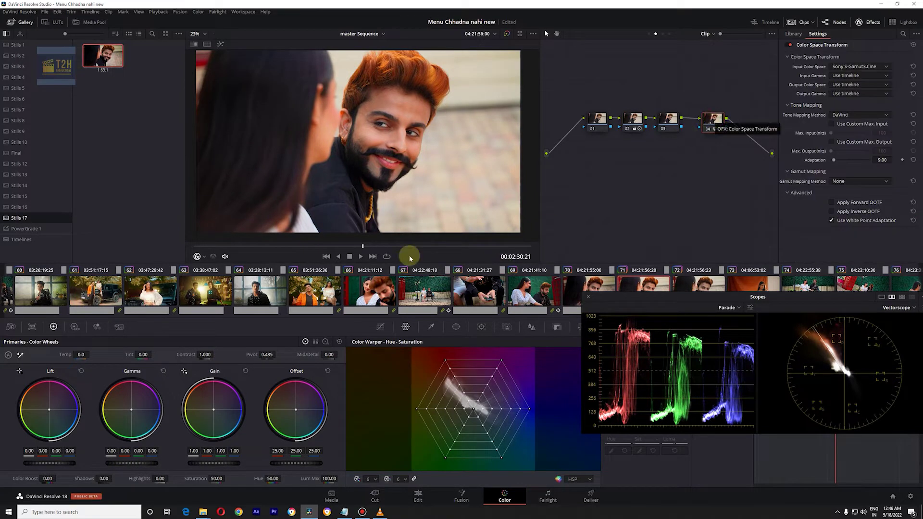
pyautogui.moveTo(435, 245); pyautogui.dragTo(573, 233)
pyautogui.scroll(3, 397, 147)
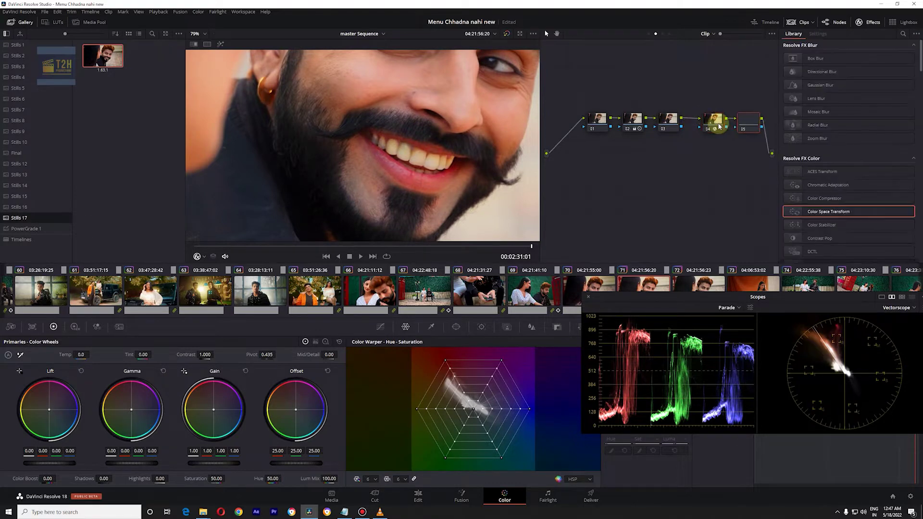
# Make node 05 a parallel branch and choose the custom Pen shape in the Window palette.
pyautogui.moveTo(719, 126)
pyautogui.mouseDown()
pyautogui.moveTo(593, 173)
pyautogui.moveTo(598, 183)
pyautogui.mouseUp()
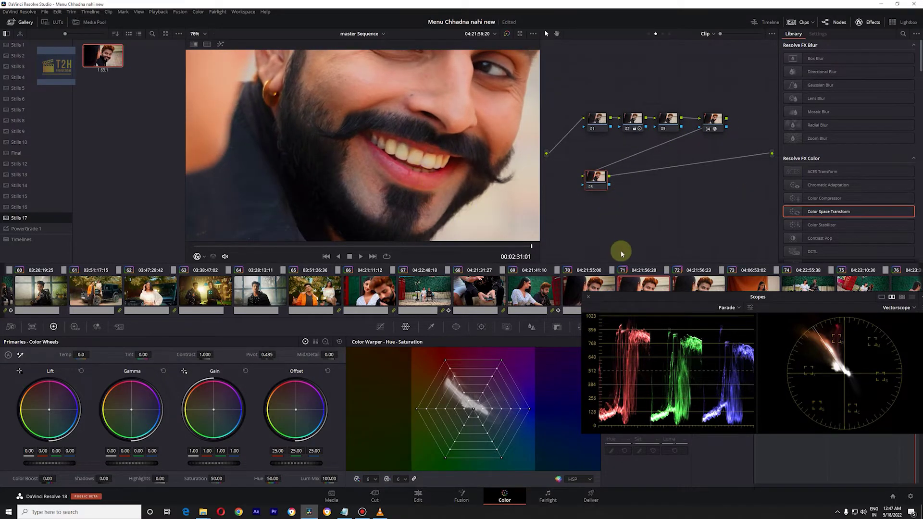
pyautogui.moveTo(664, 297); pyautogui.dragTo(727, 184)
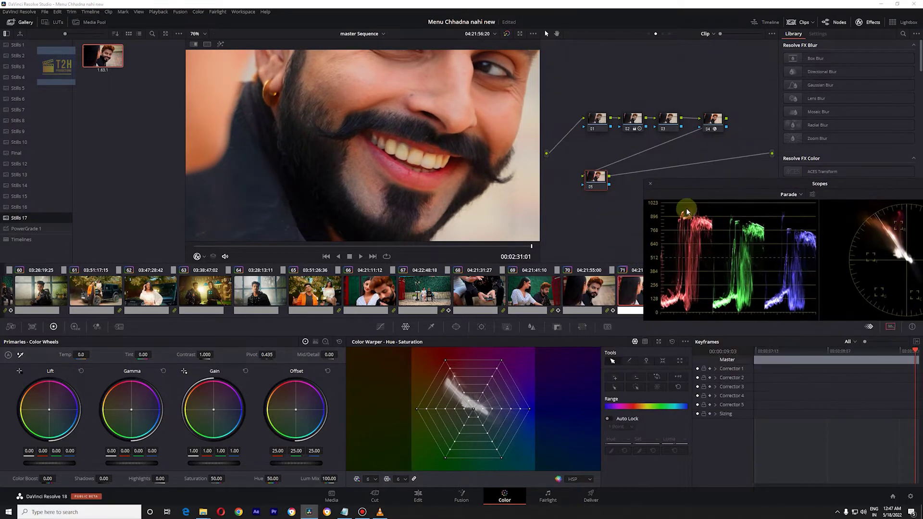
pyautogui.click(456, 327)
pyautogui.click(364, 430)
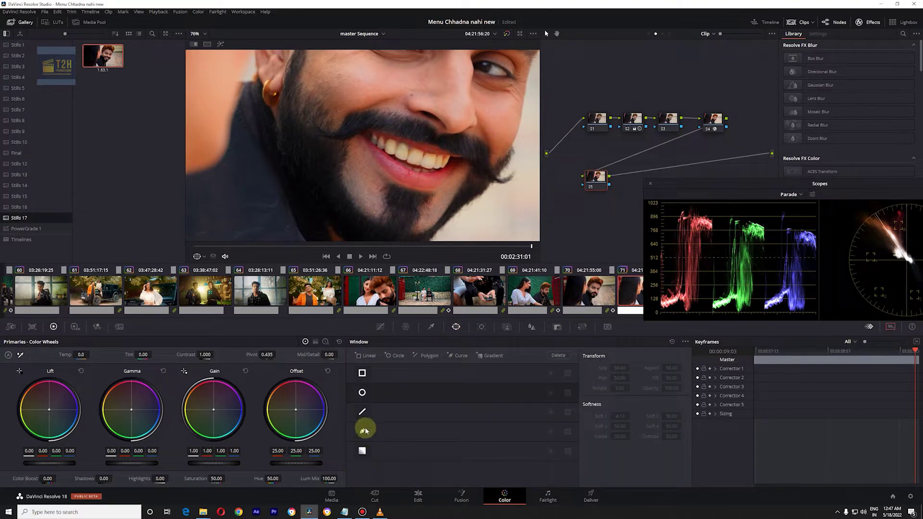
pyautogui.click(364, 431)
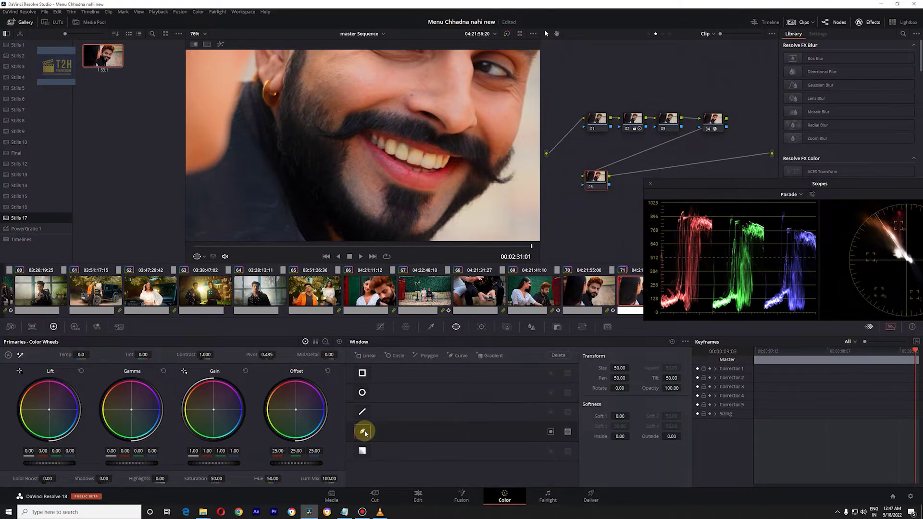
# Trace a closed custom mask around the smiling mouth and teeth, then bring up the HSL qualifier.
pyautogui.click(357, 128)
pyautogui.click(393, 126)
pyautogui.click(444, 139)
pyautogui.moveTo(471, 154); pyautogui.dragTo(475, 163)
pyautogui.click(447, 180)
pyautogui.click(379, 167)
pyautogui.click(356, 128)
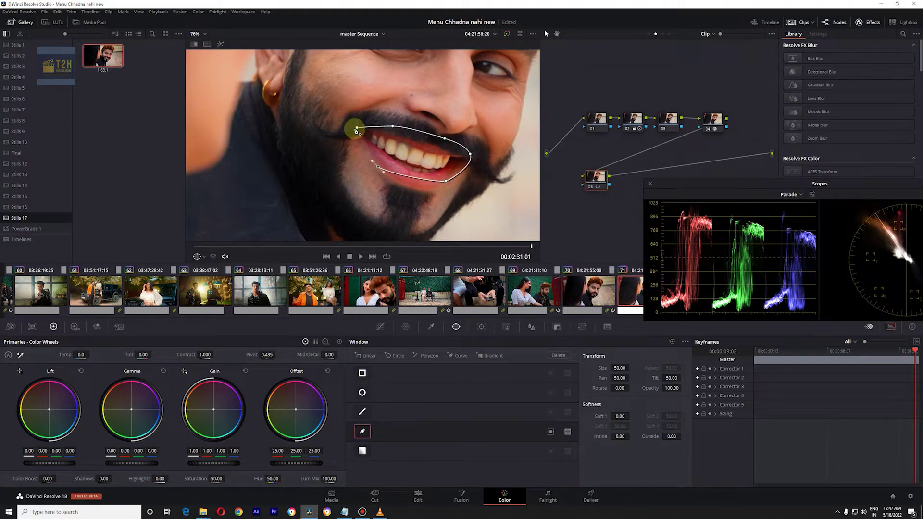
pyautogui.click(452, 179)
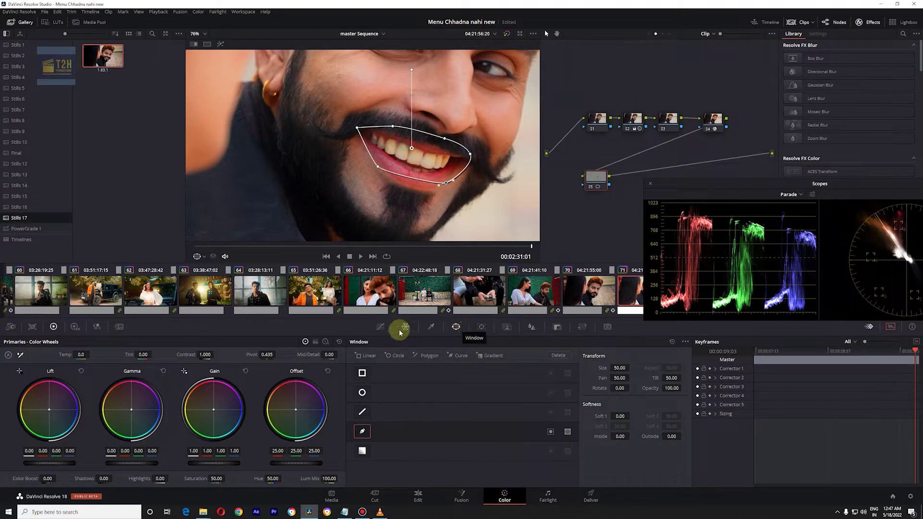
pyautogui.click(426, 329)
pyautogui.click(358, 356)
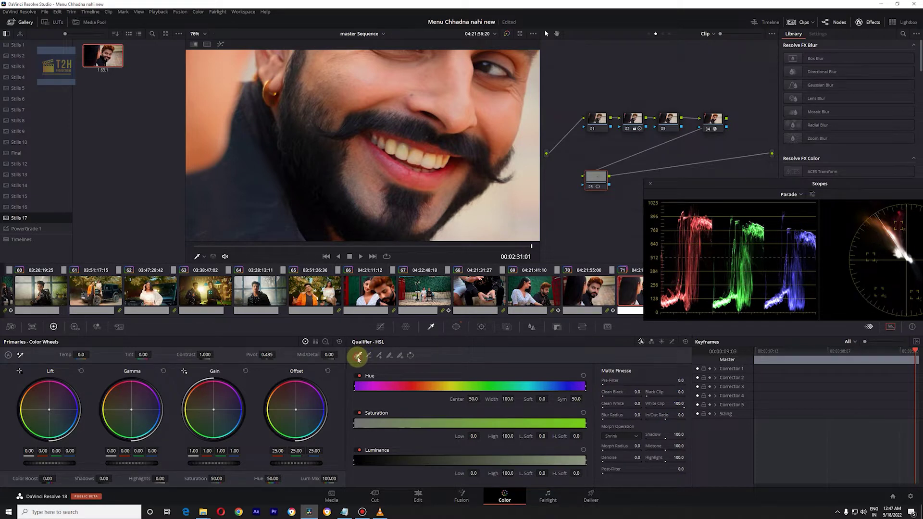
# Sample the teeth colours with the qualifier eyedropper and view the key in Highlight mode.
pyautogui.moveTo(411, 173); pyautogui.dragTo(418, 156)
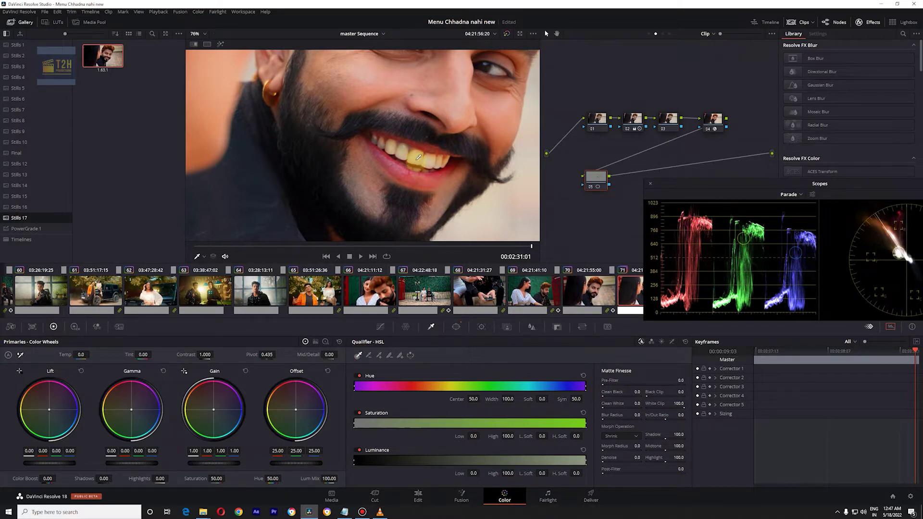
pyautogui.moveTo(416, 155); pyautogui.dragTo(434, 156)
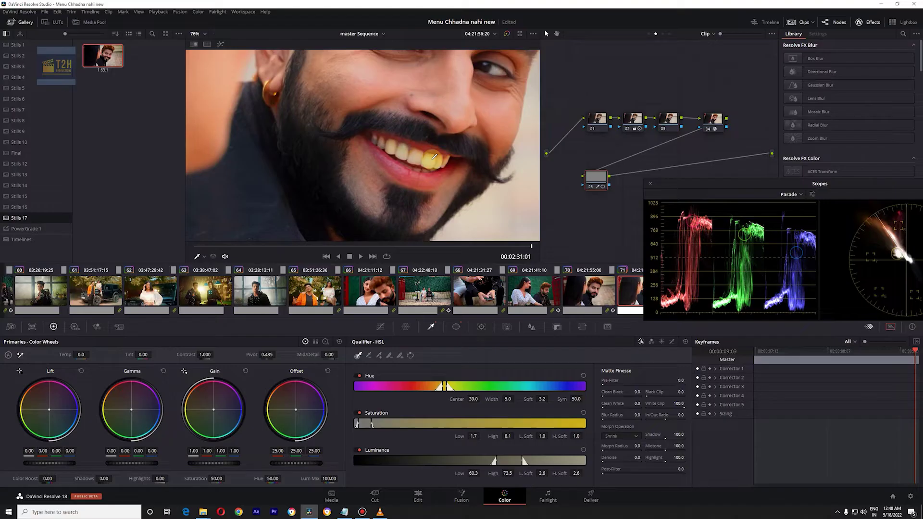
pyautogui.click(221, 44)
pyautogui.click(221, 44)
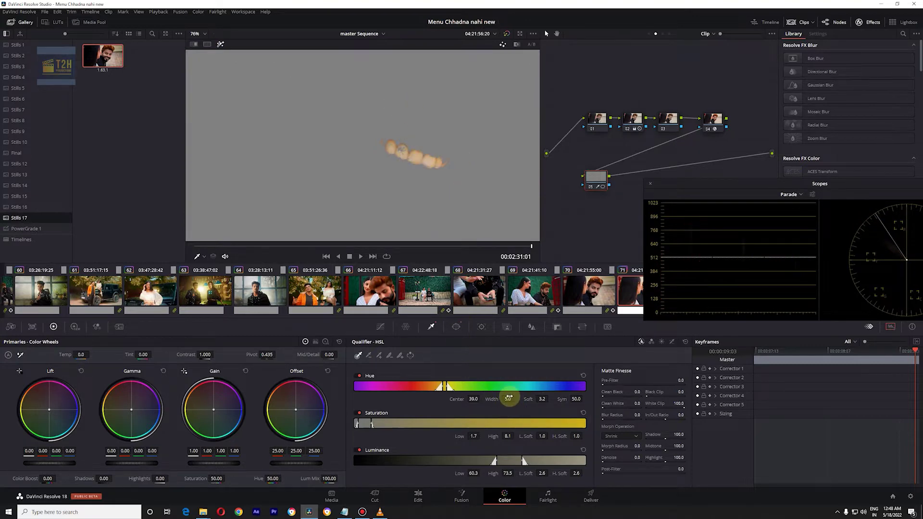
# Widen Hue Width, raise Lum Low, add Clean Black and Blur Radius, then play the clip.
pyautogui.moveTo(510, 399); pyautogui.dragTo(532, 399)
pyautogui.moveTo(473, 473)
pyautogui.mouseDown()
pyautogui.moveTo(484, 474)
pyautogui.moveTo(474, 476)
pyautogui.mouseUp()
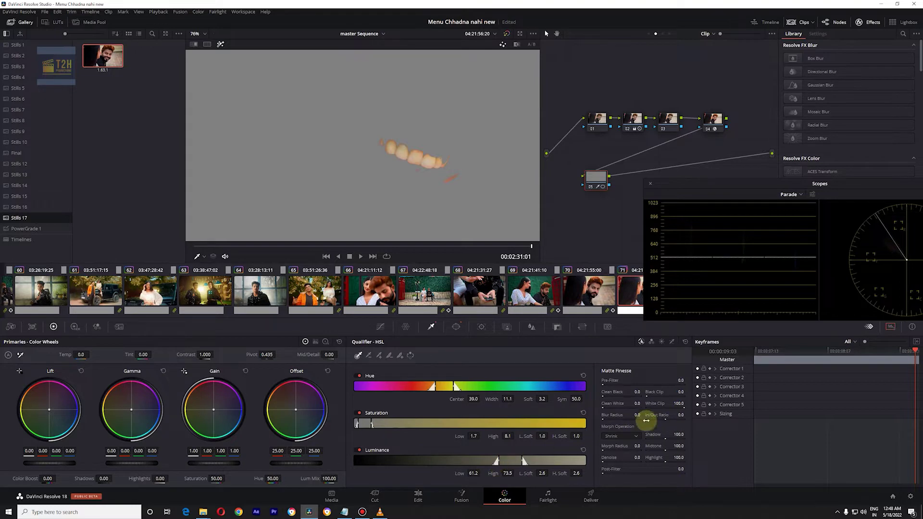
pyautogui.moveTo(605, 396); pyautogui.dragTo(633, 395)
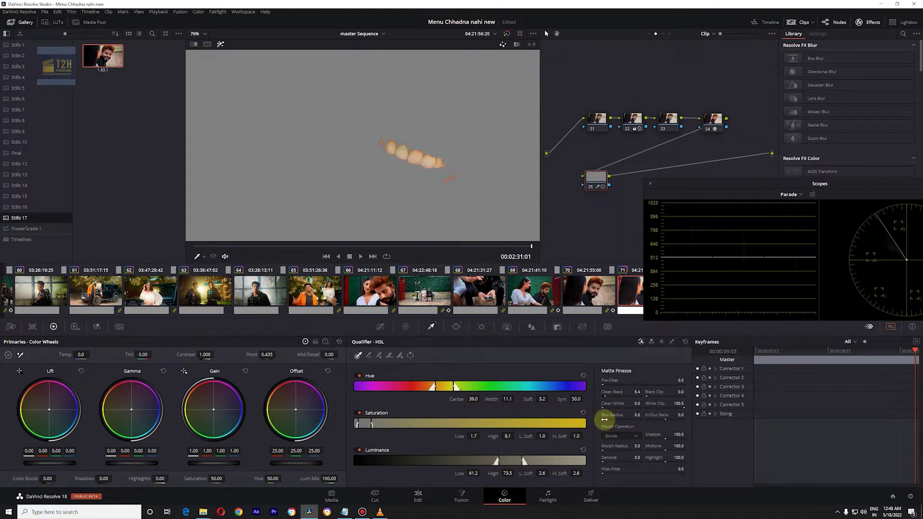
pyautogui.moveTo(607, 418); pyautogui.dragTo(626, 417)
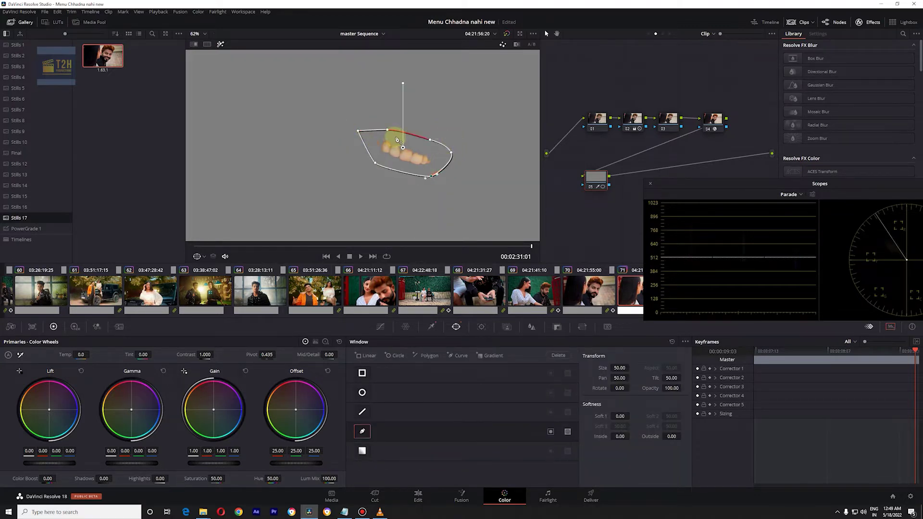
pyautogui.click(220, 44)
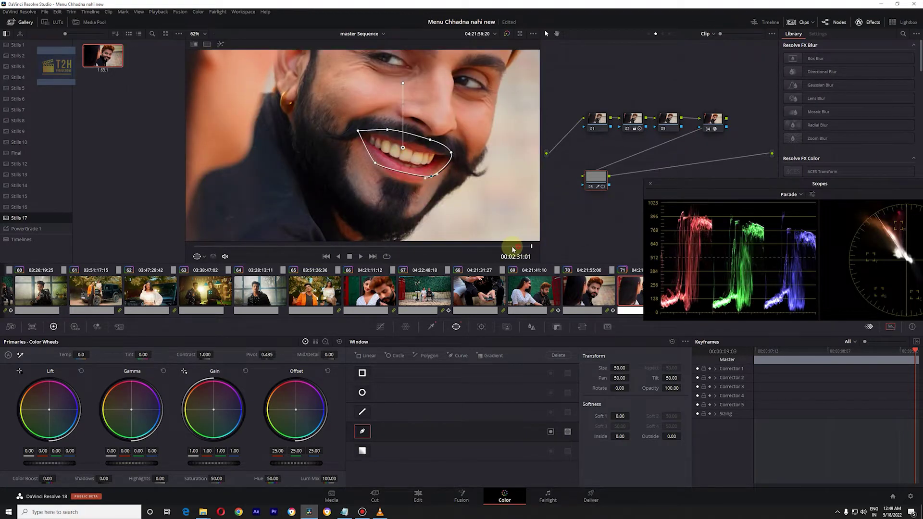
pyautogui.moveTo(509, 246); pyautogui.dragTo(137, 233)
pyautogui.press('space')
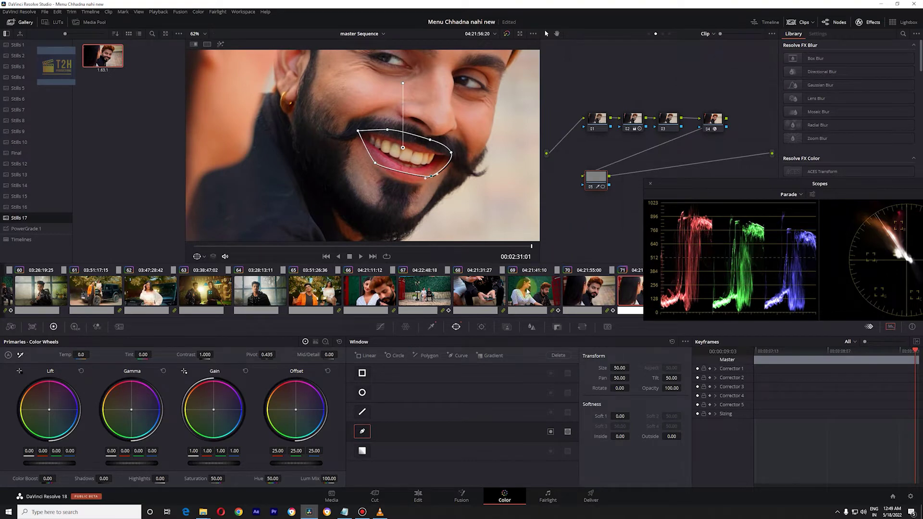
# Track the mouth window forward and reverse through the clip and verify it at the clip end.
pyautogui.click(482, 327)
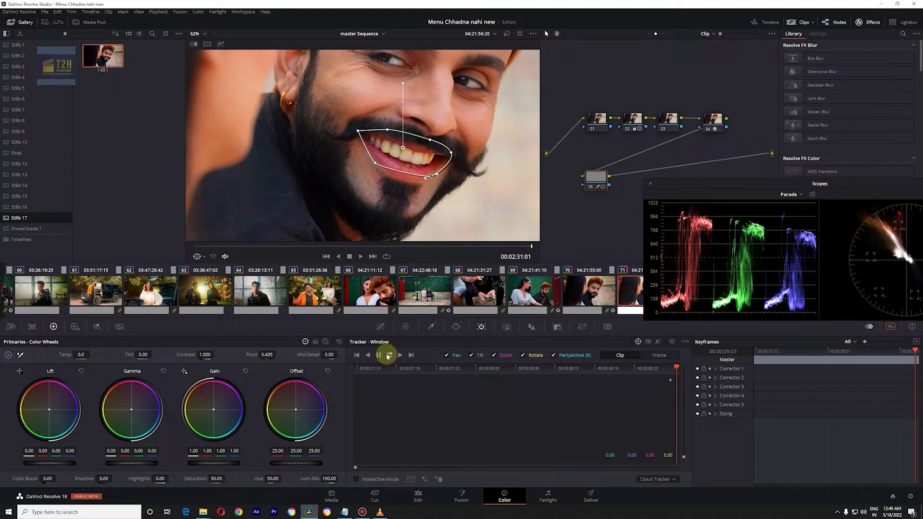
pyautogui.click(388, 356)
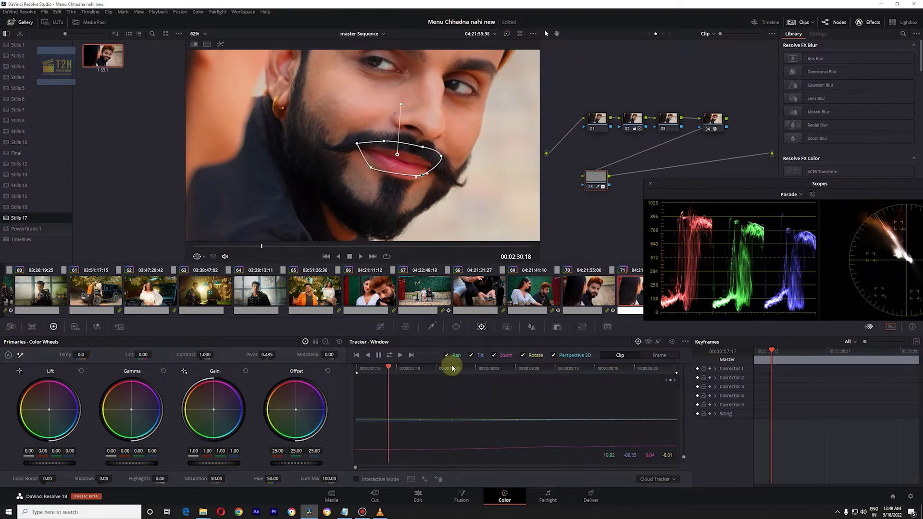
pyautogui.click(517, 368)
pyautogui.moveTo(576, 368); pyautogui.dragTo(676, 368)
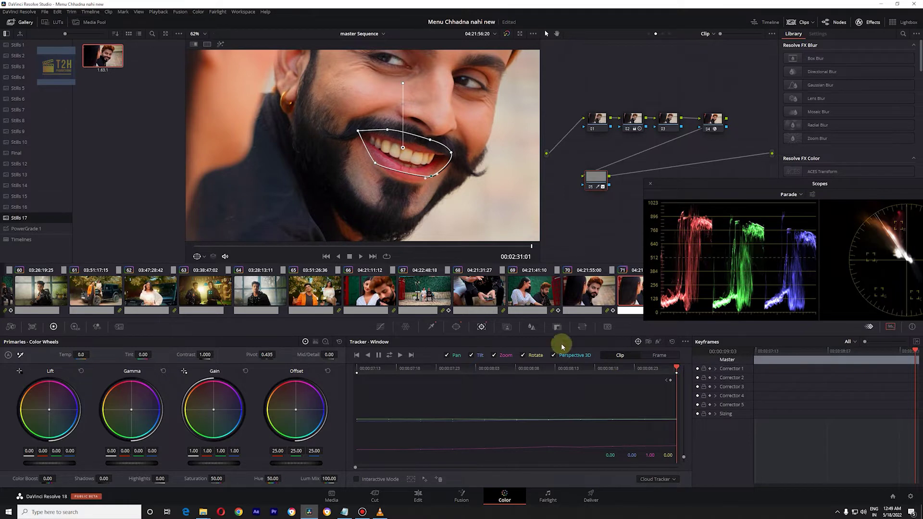
pyautogui.click(407, 328)
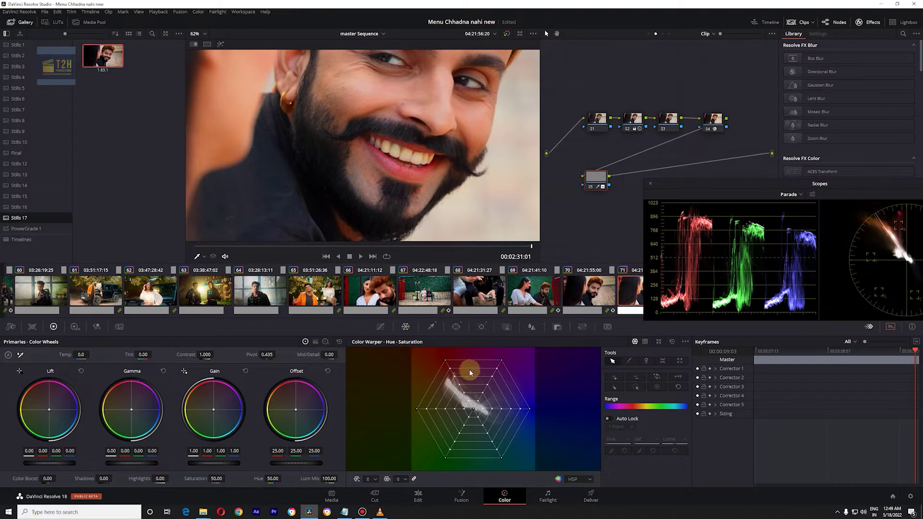
# Set the Color Warper grid to 12×12, sample the teeth, and show the Qualifier overlay.
pyautogui.click(372, 480)
pyautogui.click(370, 448)
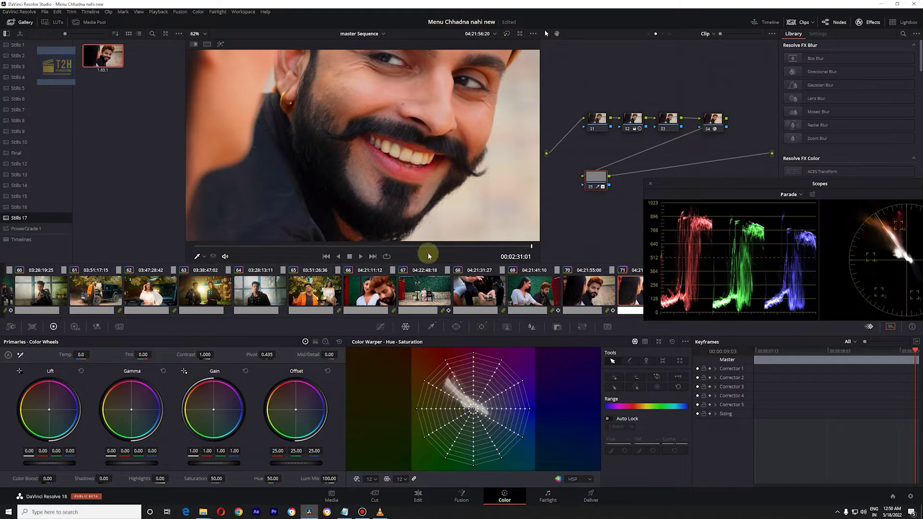
pyautogui.click(417, 155)
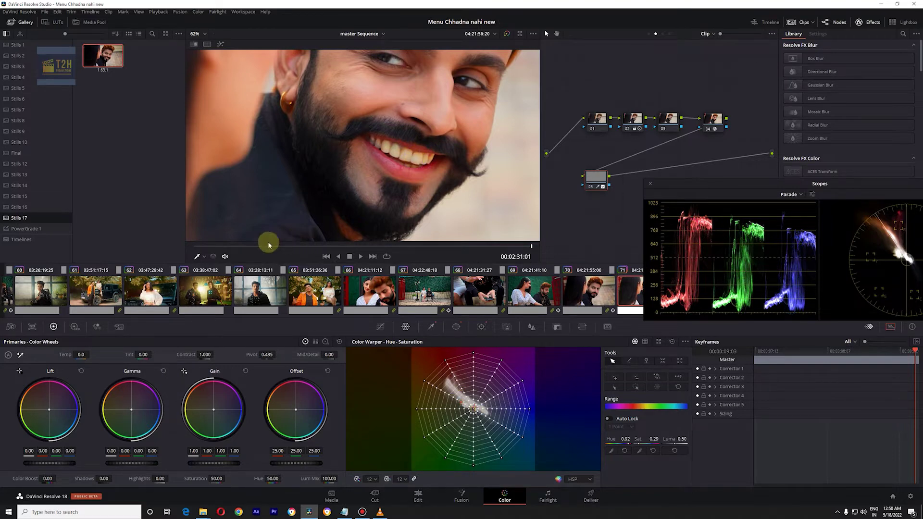
pyautogui.click(201, 257)
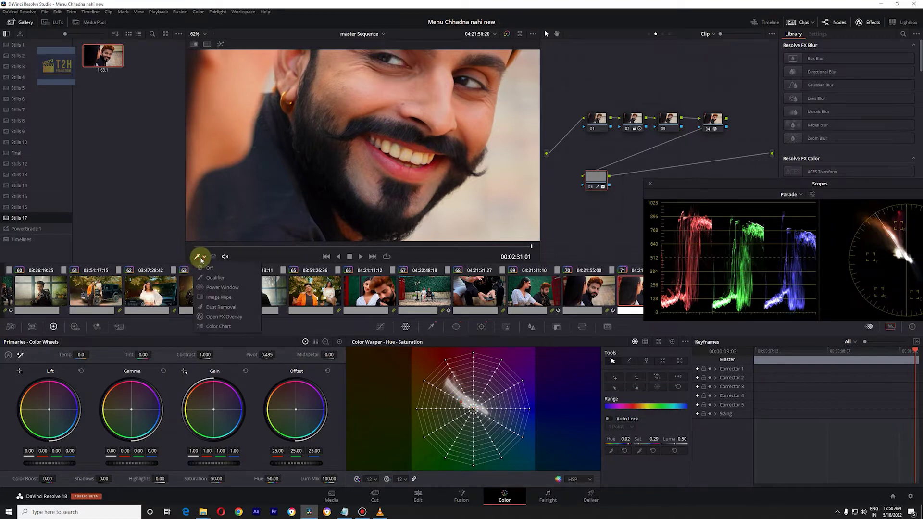
pyautogui.click(221, 279)
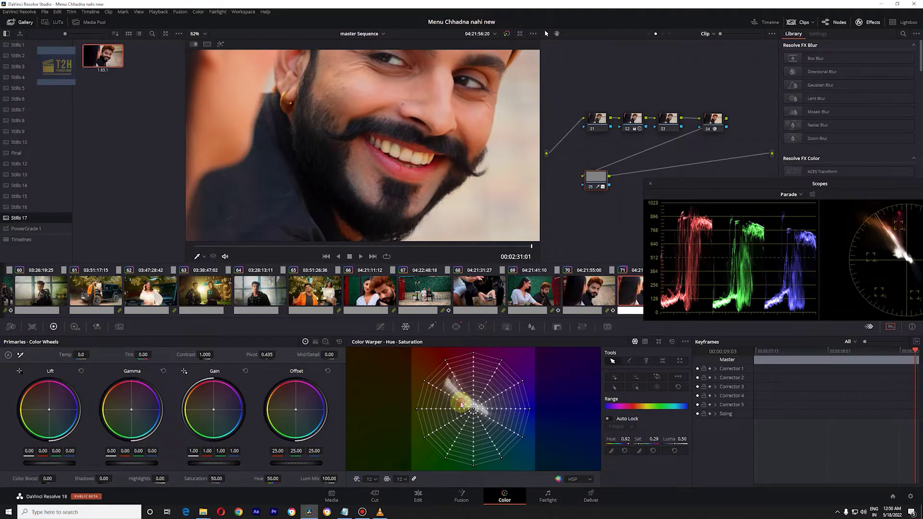
# Pull the teeth vertex toward lower saturation to remove yellow, and lift Shadows to 36.
pyautogui.click(466, 406)
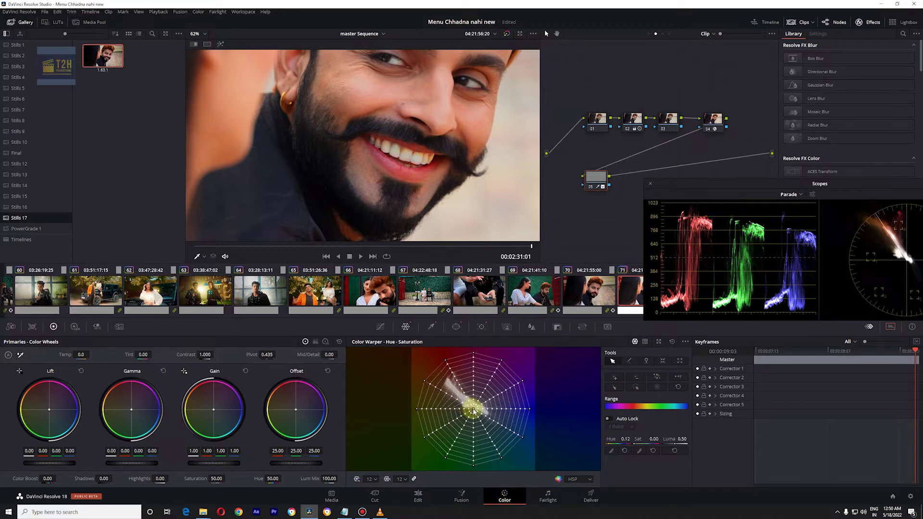
pyautogui.click(410, 157)
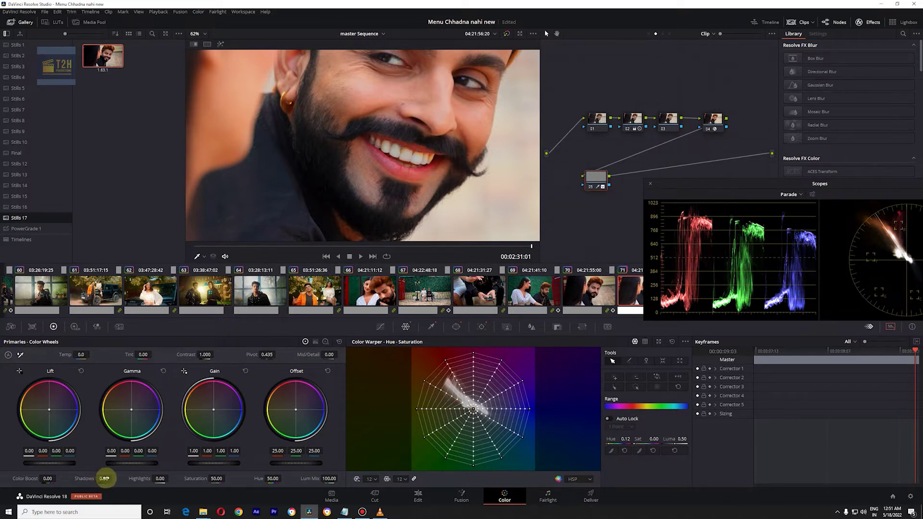
pyautogui.moveTo(105, 478); pyautogui.dragTo(179, 482)
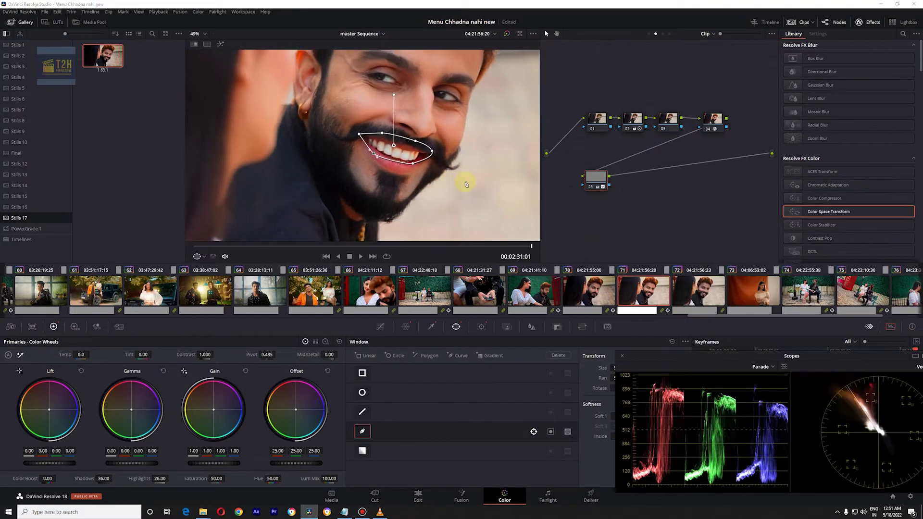
# Scroll the clip strip back and switch to clip 33, the gold-chain smiling close-up.
pyautogui.scroll(-2, 467, 185)
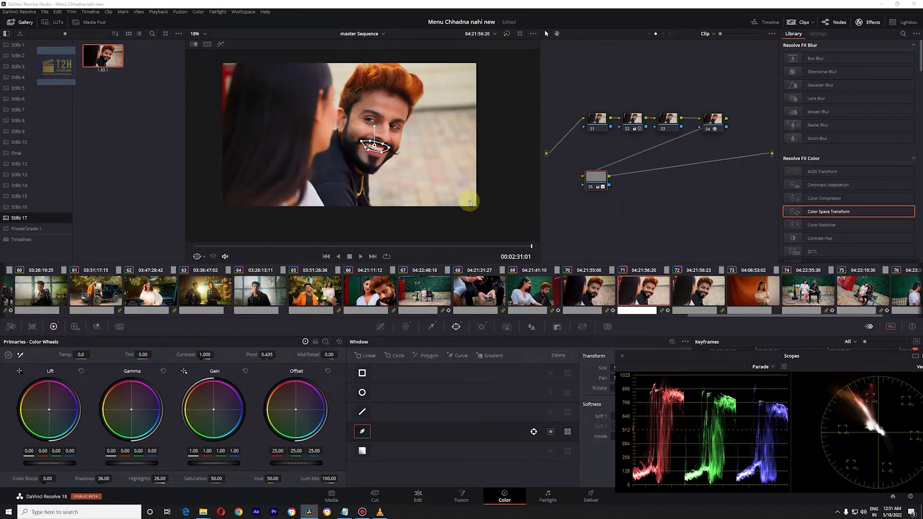
pyautogui.scroll(2, 469, 203)
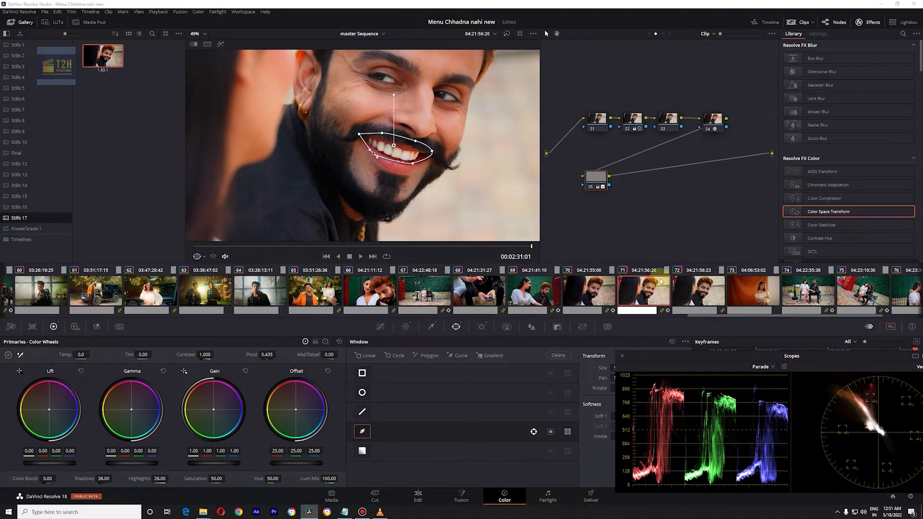
pyautogui.hscroll(-5, 663, 283)
pyautogui.hscroll(-5, 640, 286)
pyautogui.hscroll(-5, 615, 288)
pyautogui.hscroll(-5, 591, 290)
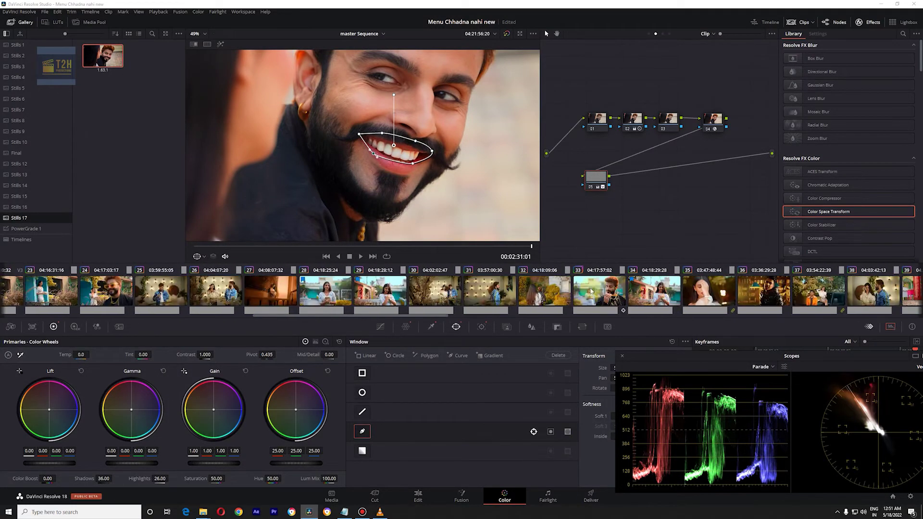
pyautogui.click(611, 294)
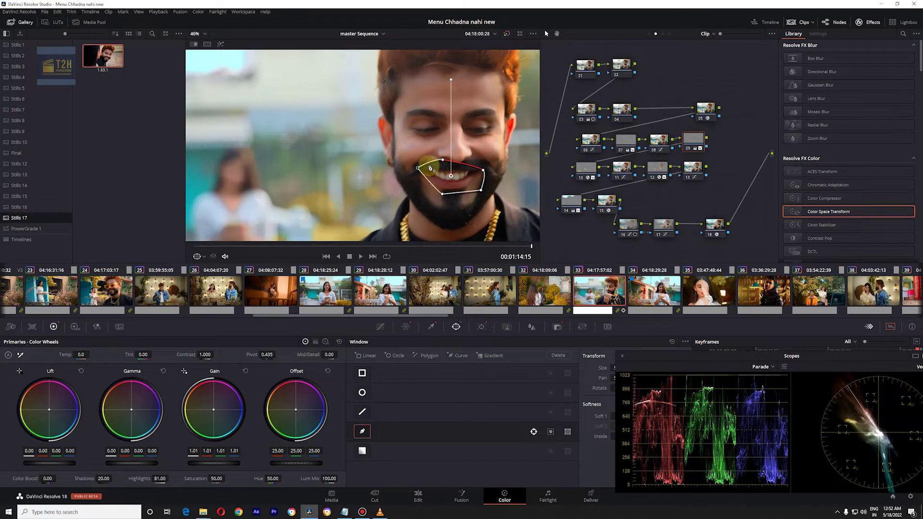
pyautogui.scroll(2, 464, 179)
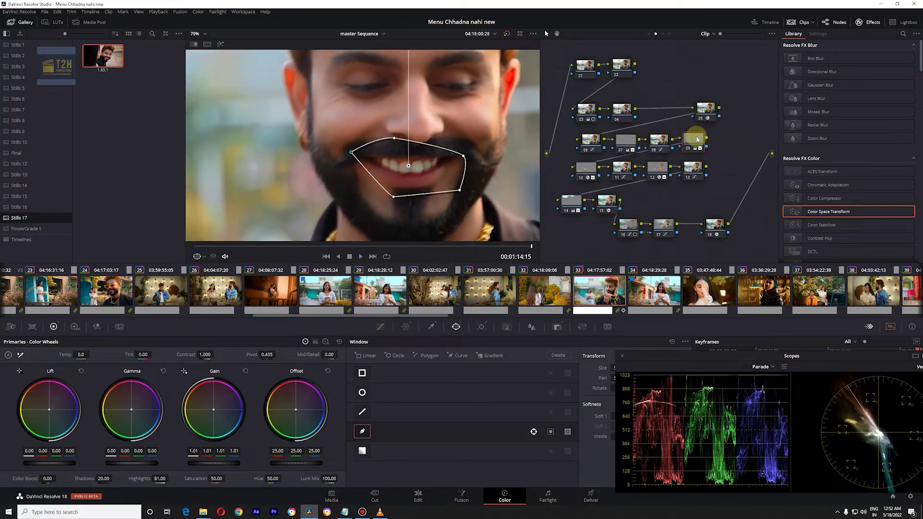
pyautogui.hotkey('ctrl', 'd')
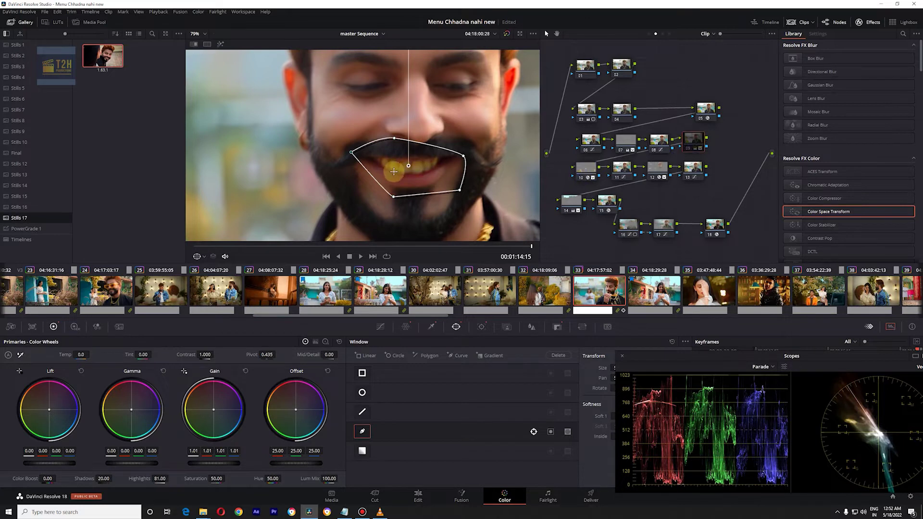
pyautogui.hotkey('ctrl', 'd')
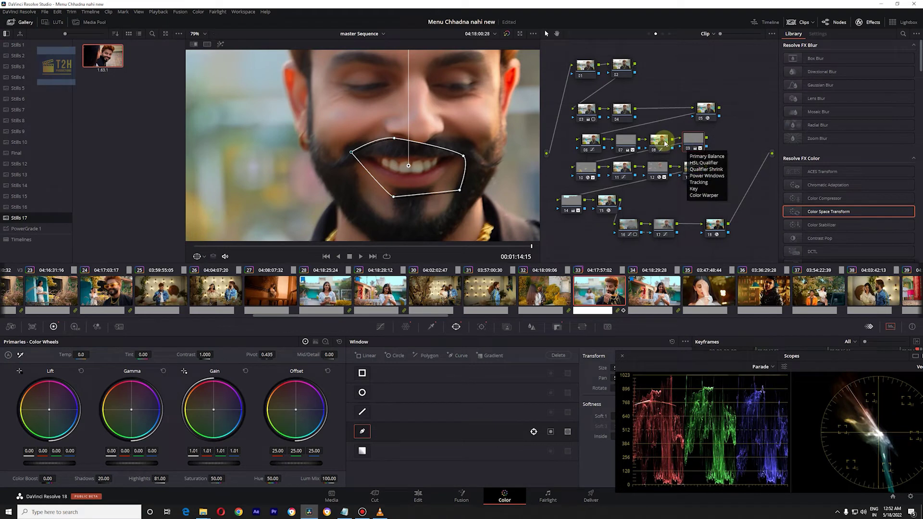
pyautogui.rightClick(610, 294)
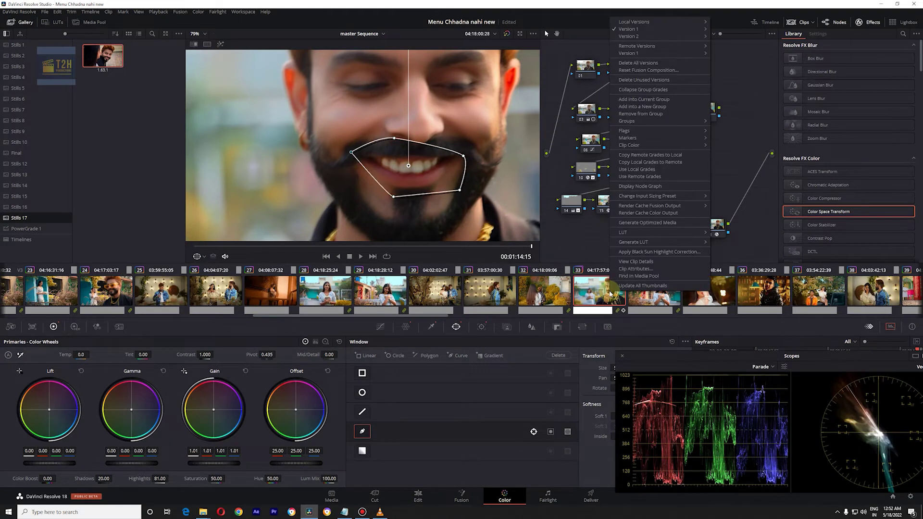
# Create a new local version of the clip, named Version 3.
pyautogui.moveTo(663, 22)
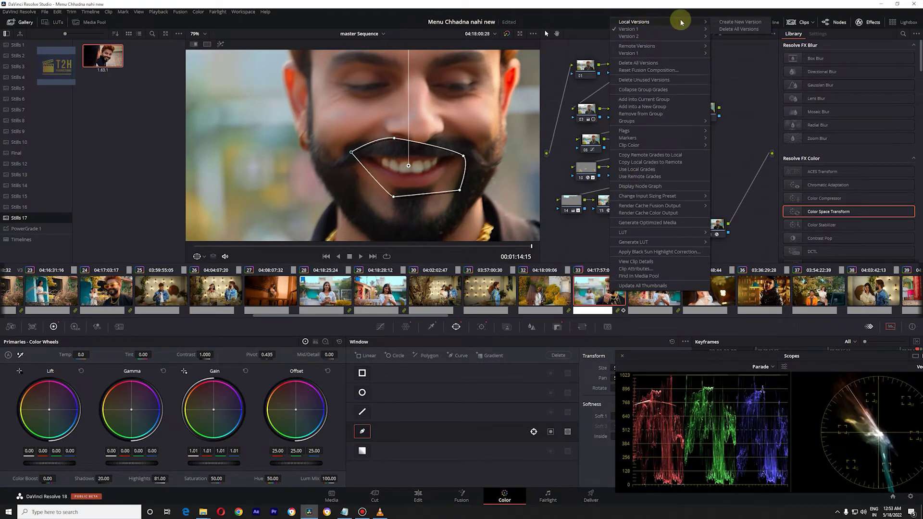
pyautogui.click(736, 22)
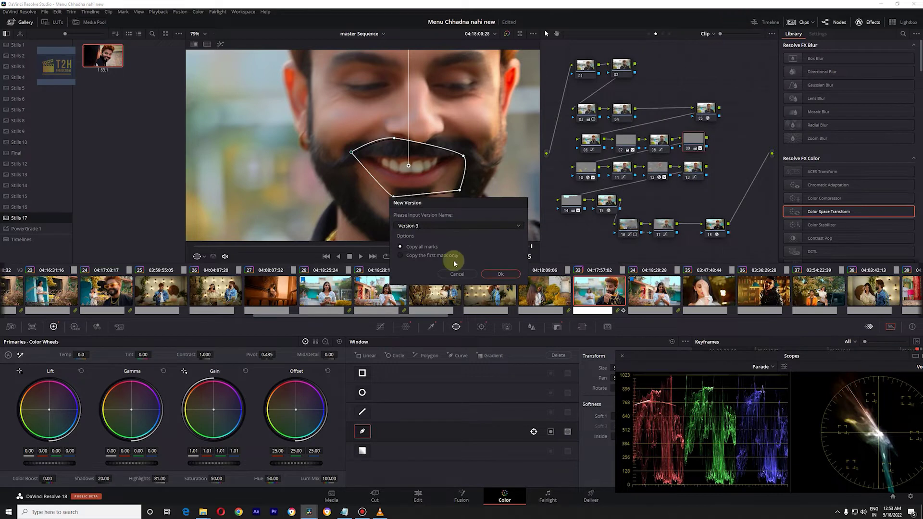
pyautogui.click(501, 274)
# Reset all grades and nodes, then add empty serial nodes up to 04.
pyautogui.rightClick(746, 135)
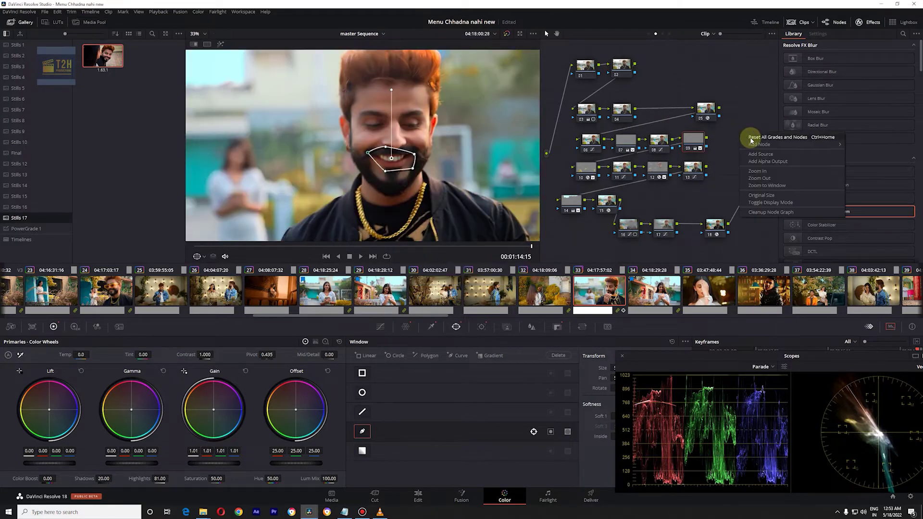
pyautogui.click(753, 137)
pyautogui.click(582, 139)
pyautogui.hotkey('alt', 's')
pyautogui.hotkey('alt', 's')
pyautogui.hotkey('alt', 's')
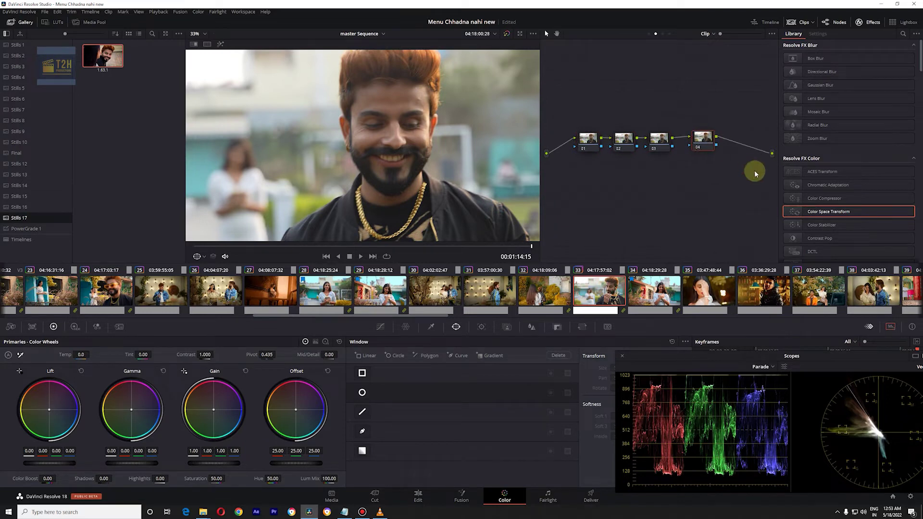
# Put a Color Space Transform from Sony S-Gamut3.Cine on node 04, then lift node 02's gamma slightly.
pyautogui.moveTo(829, 211); pyautogui.dragTo(703, 139)
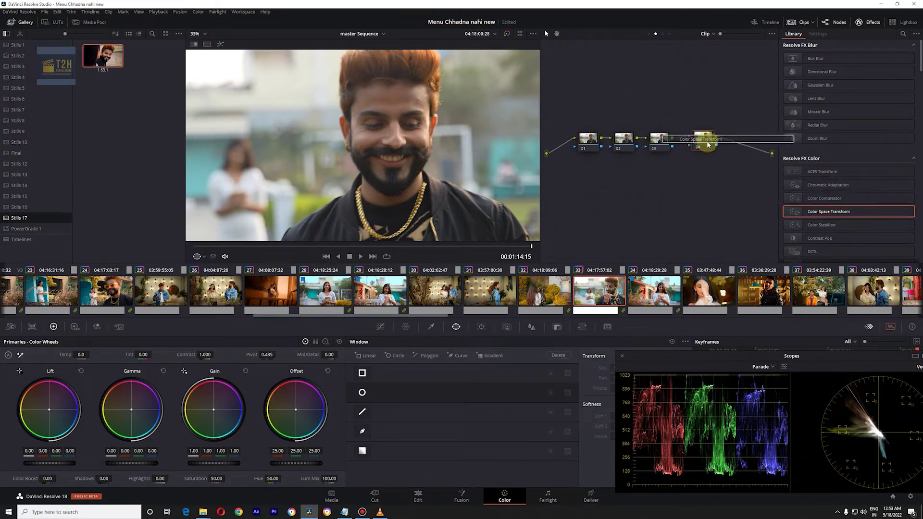
pyautogui.click(860, 66)
pyautogui.scroll(-5, 841, 116)
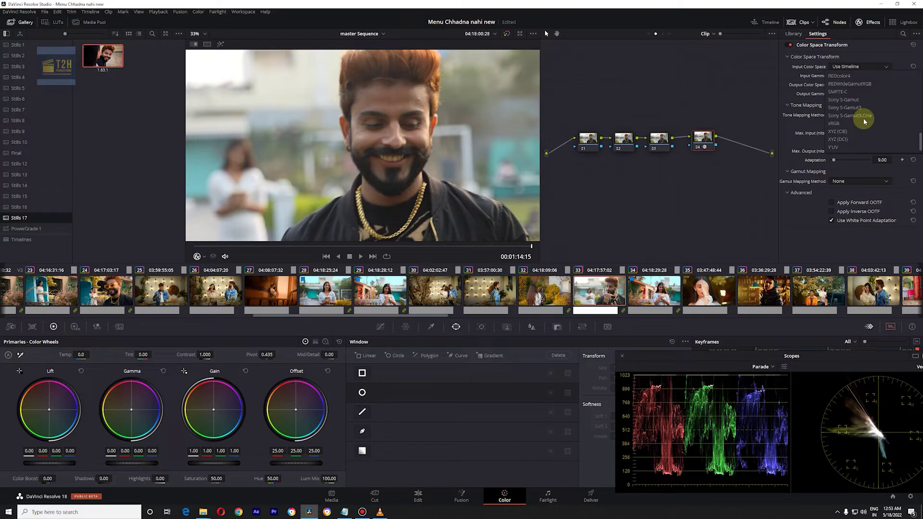
pyautogui.click(868, 117)
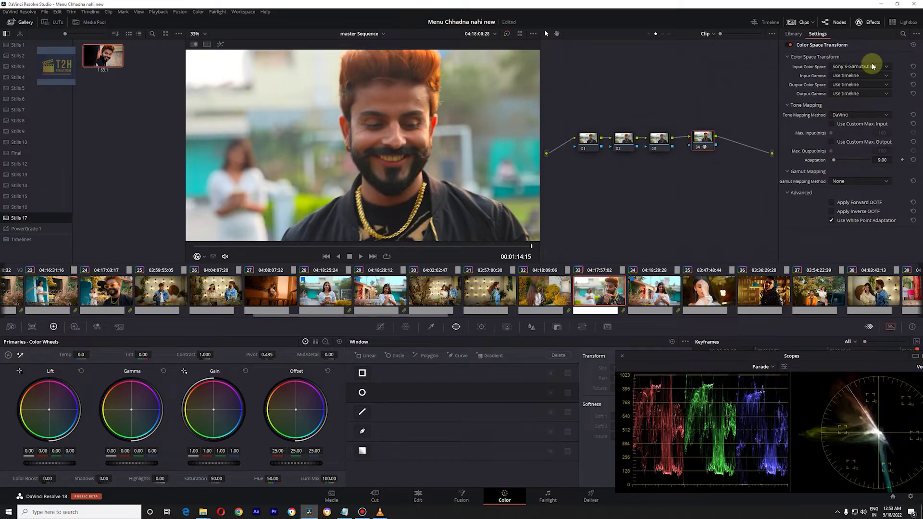
pyautogui.scroll(-1, 467, 155)
pyautogui.click(624, 139)
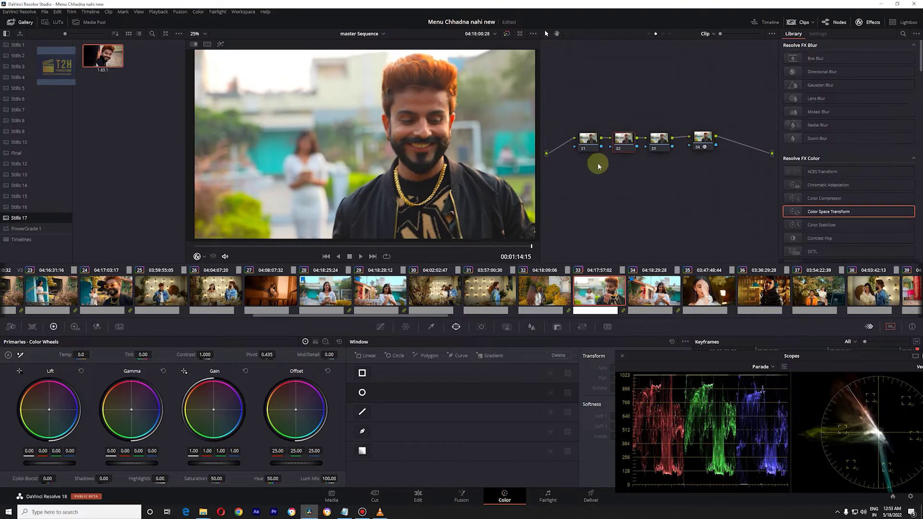
pyautogui.moveTo(135, 464); pyautogui.dragTo(179, 463)
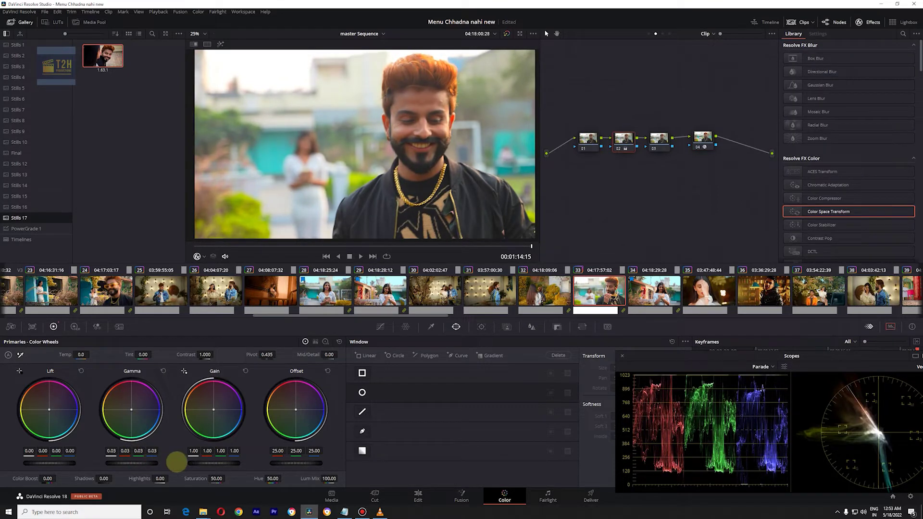
# Grade node 02: contrast 1.118, gamma 0.10, gain 0.92, lower offset nudged toward blue.
pyautogui.moveTo(206, 354); pyautogui.dragTo(226, 355)
pyautogui.moveTo(288, 463)
pyautogui.mouseDown()
pyautogui.moveTo(243, 467)
pyautogui.moveTo(299, 463)
pyautogui.mouseUp()
pyautogui.moveTo(141, 465); pyautogui.dragTo(145, 465)
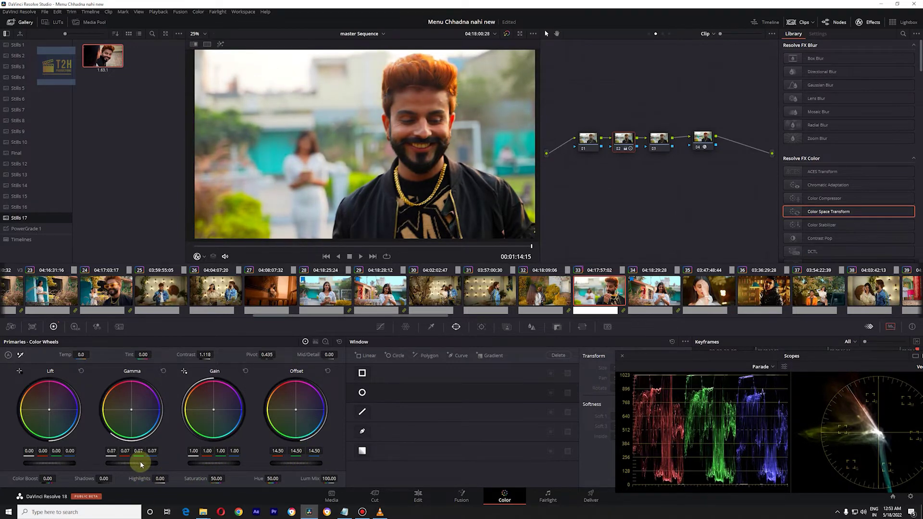
pyautogui.moveTo(214, 467); pyautogui.dragTo(211, 466)
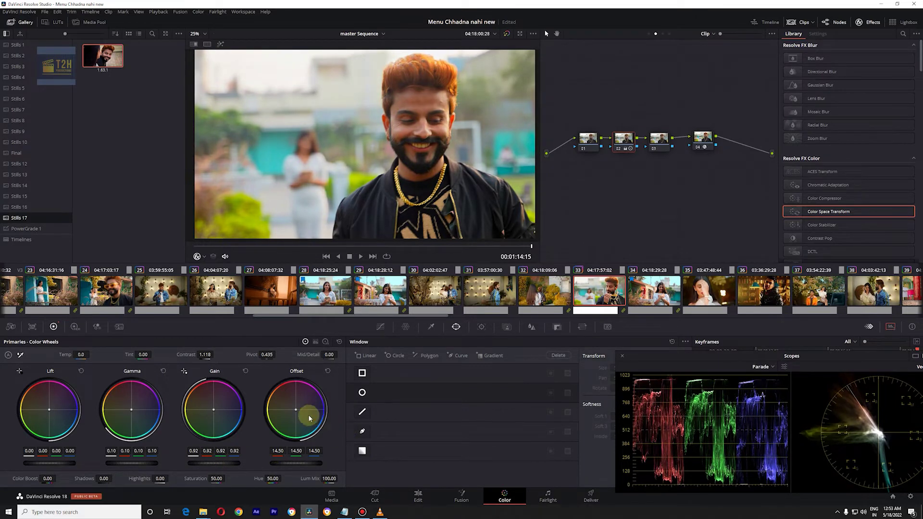
pyautogui.moveTo(304, 411); pyautogui.dragTo(305, 412)
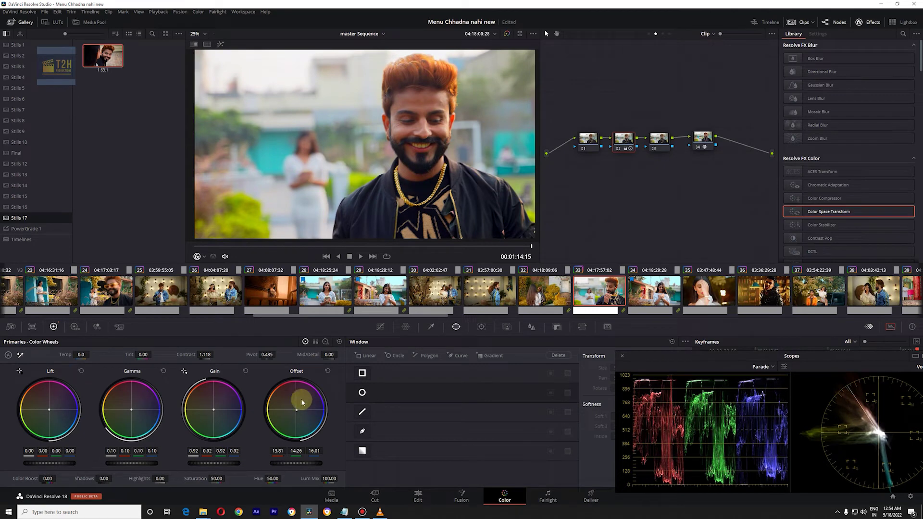
# Add a parallel node 05 from node 04 and place it below the main chain.
pyautogui.scroll(3, 447, 118)
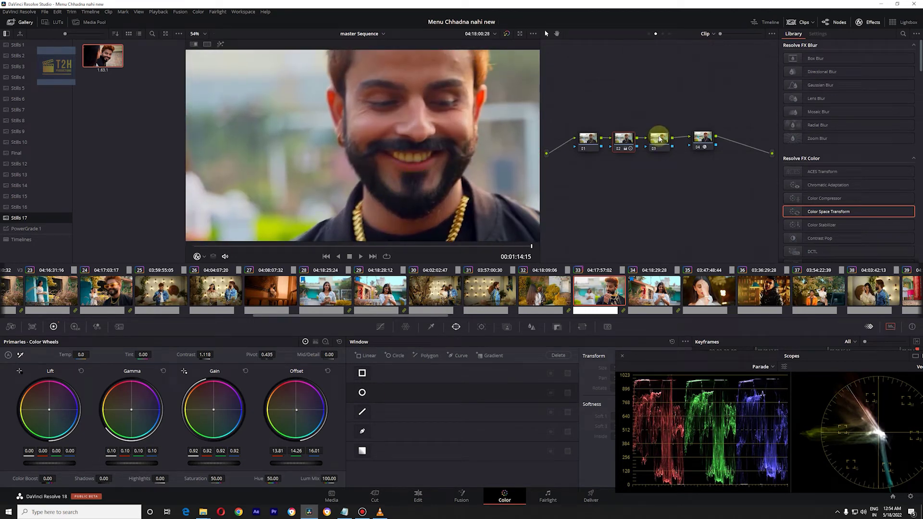
pyautogui.click(701, 139)
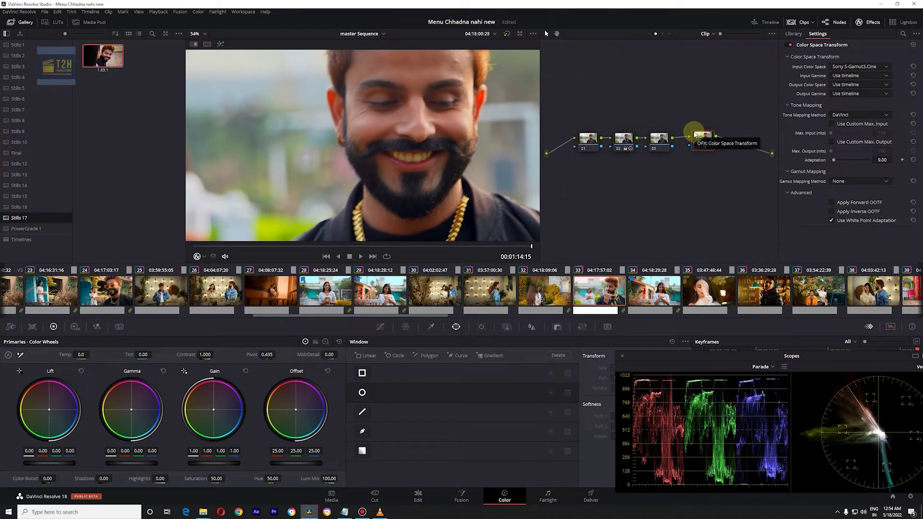
pyautogui.moveTo(695, 136); pyautogui.dragTo(582, 183)
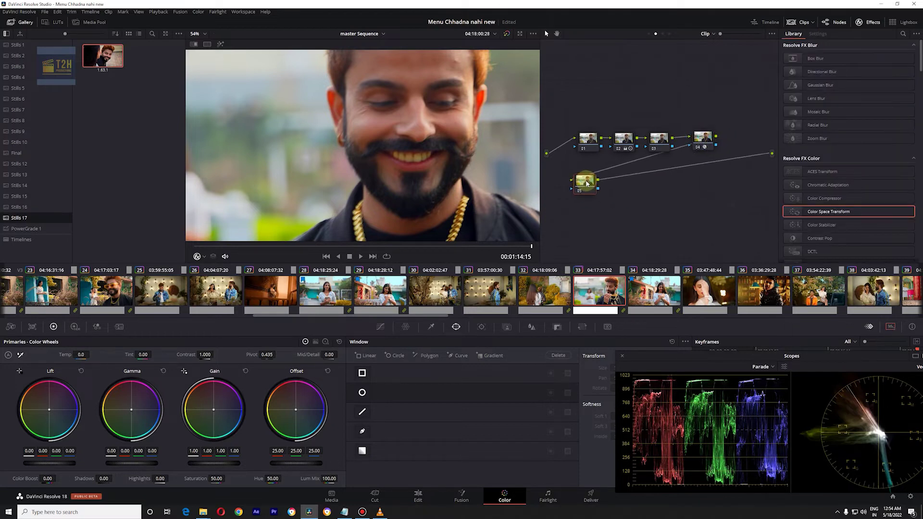
# Sample the teeth in node 05's qualifier, preview the matte, then reset node 05's grade.
pyautogui.click(431, 326)
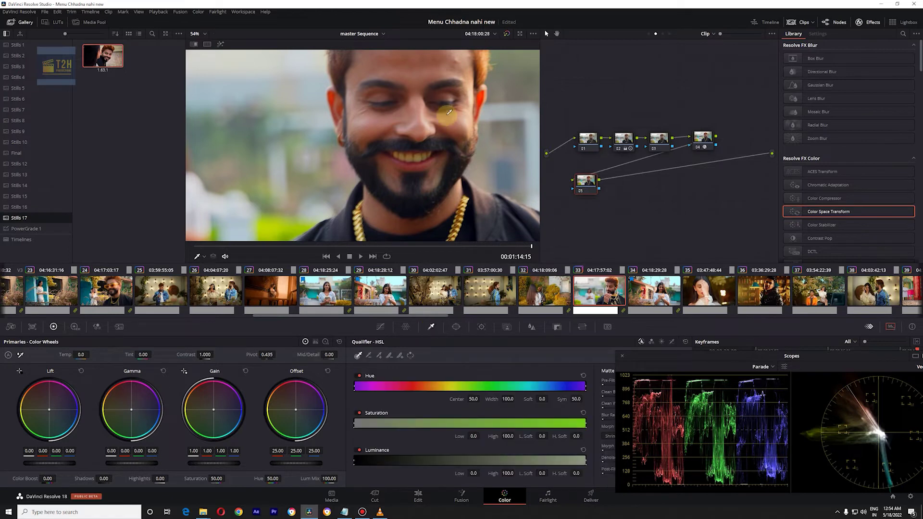
pyautogui.click(409, 156)
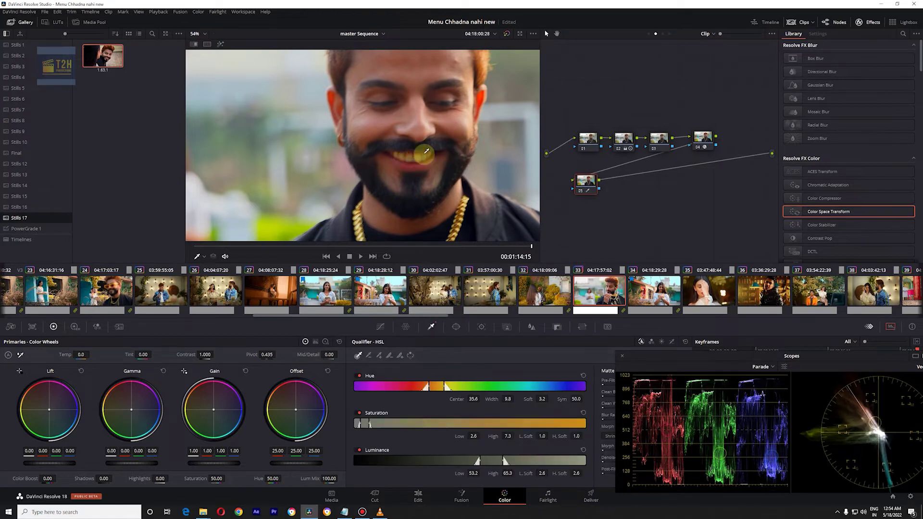
pyautogui.click(221, 45)
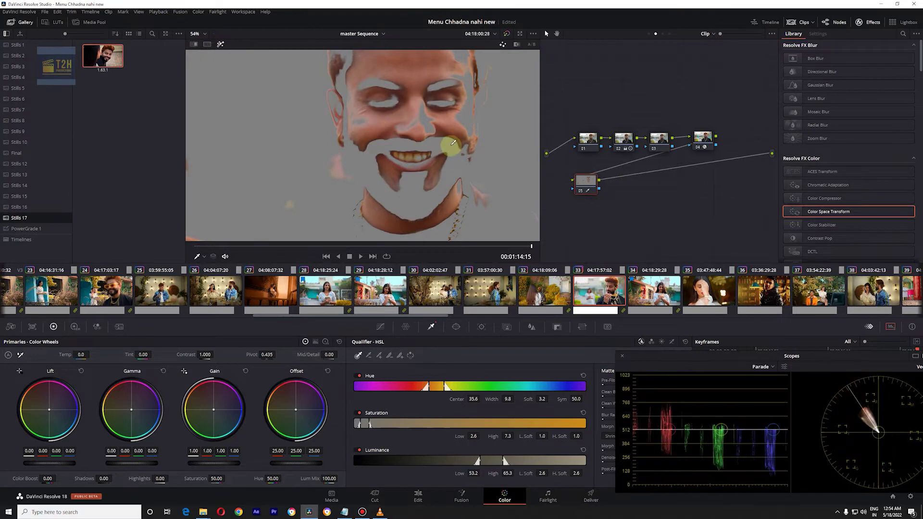
pyautogui.scroll(-2, 438, 149)
pyautogui.scroll(-2, 447, 152)
pyautogui.scroll(2, 453, 152)
pyautogui.scroll(2, 453, 154)
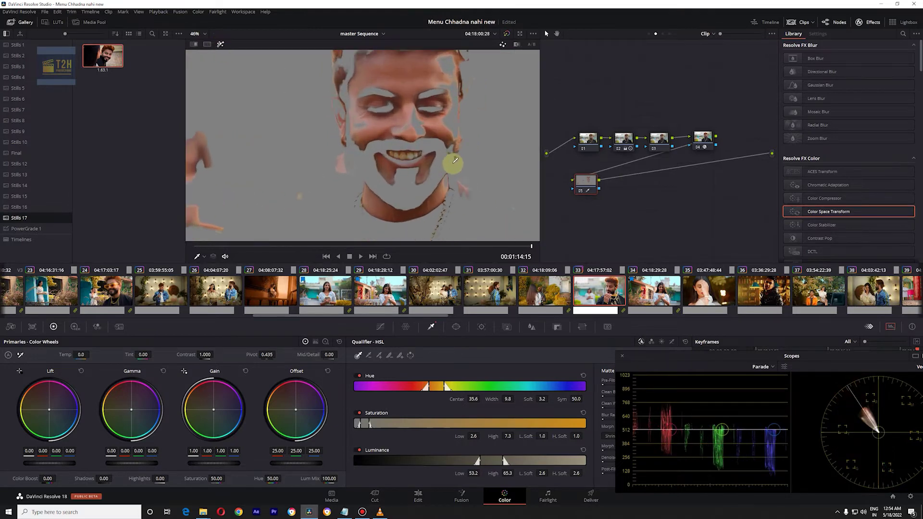
pyautogui.rightClick(582, 183)
pyautogui.click(605, 288)
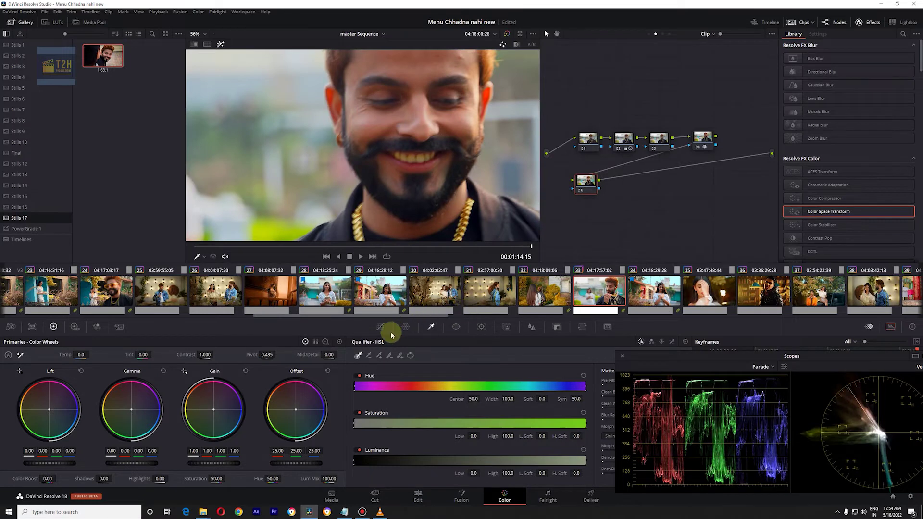
# Choose the Curve window and place the first point of the mouth mask.
pyautogui.click(459, 332)
pyautogui.click(362, 431)
pyautogui.click(383, 148)
# Finish the curve points around the mouth, close the shape and view it in highlight mode.
pyautogui.moveTo(410, 174); pyautogui.dragTo(399, 173)
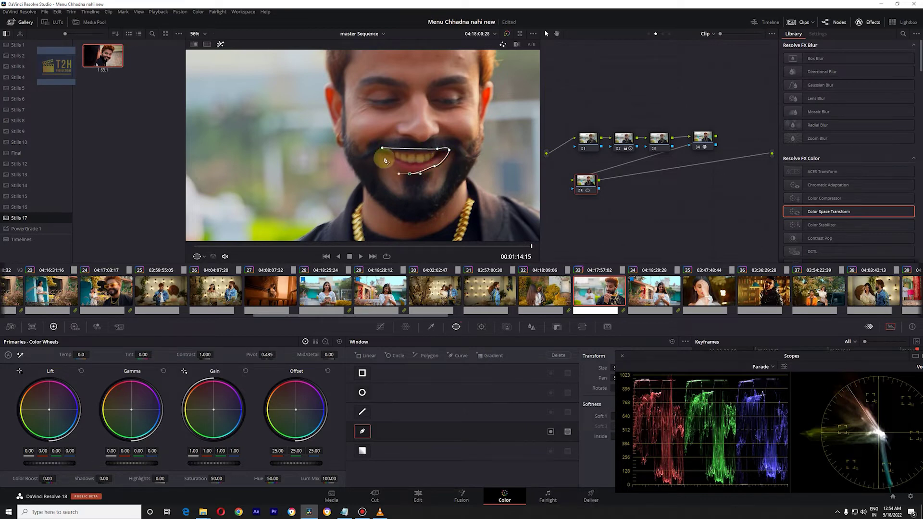
pyautogui.click(385, 160)
pyautogui.click(382, 148)
pyautogui.hotkey('shift', 'h')
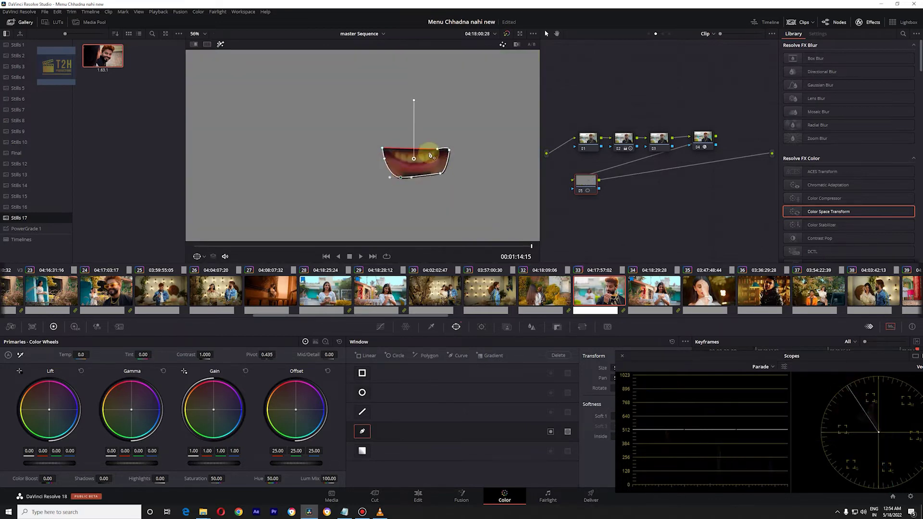
# Drag the mask's corner, sides and bottom edge to fit the lips and teeth.
pyautogui.moveTo(382, 148)
pyautogui.mouseDown()
pyautogui.moveTo(375, 141)
pyautogui.moveTo(373, 159)
pyautogui.mouseUp()
pyautogui.moveTo(449, 150); pyautogui.dragTo(458, 143)
pyautogui.moveTo(440, 174); pyautogui.dragTo(450, 174)
pyautogui.click(410, 177)
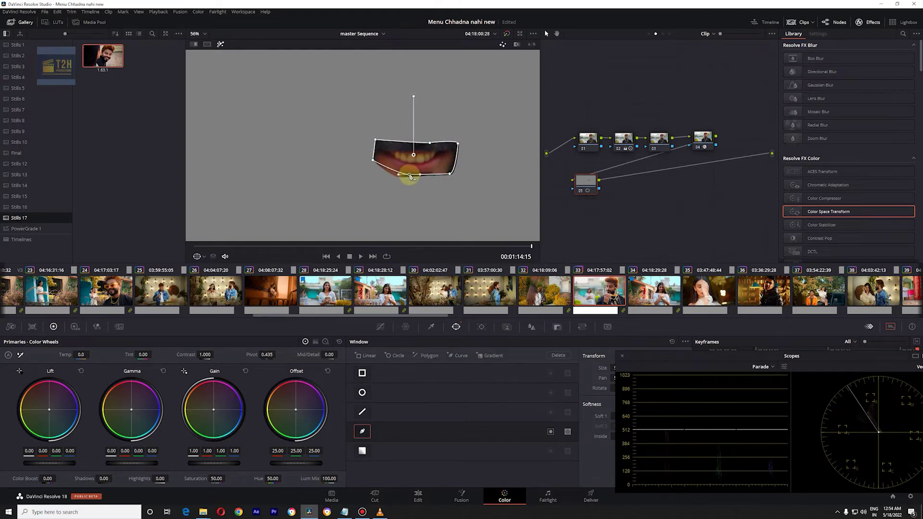
pyautogui.click(430, 327)
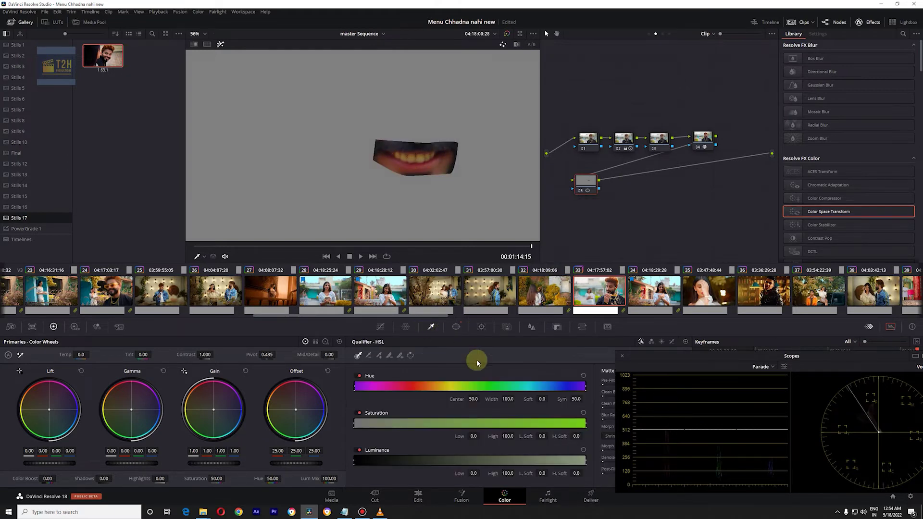
# Float the scopes aside, eyedrop the teeth inside the mask, and widen hue width to 6.3.
pyautogui.click(619, 350)
pyautogui.moveTo(754, 349); pyautogui.dragTo(792, 301)
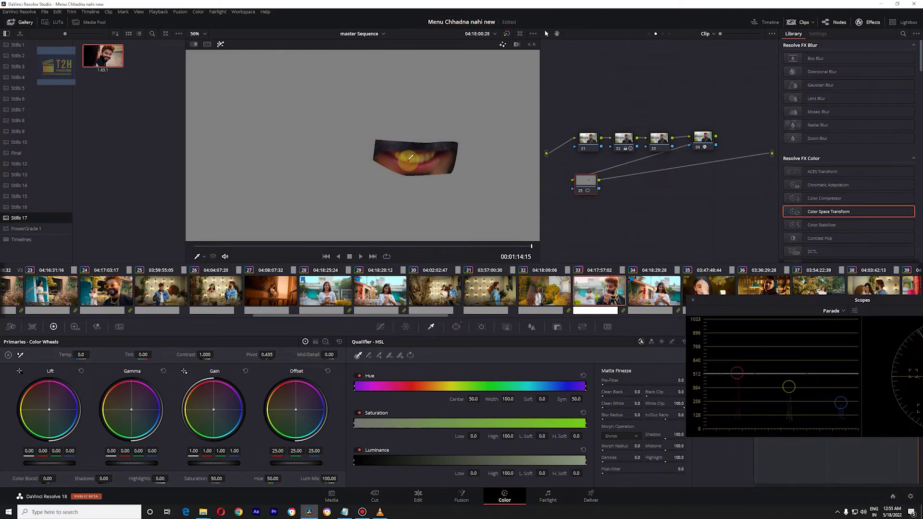
pyautogui.moveTo(404, 161); pyautogui.dragTo(424, 157)
pyautogui.click(221, 45)
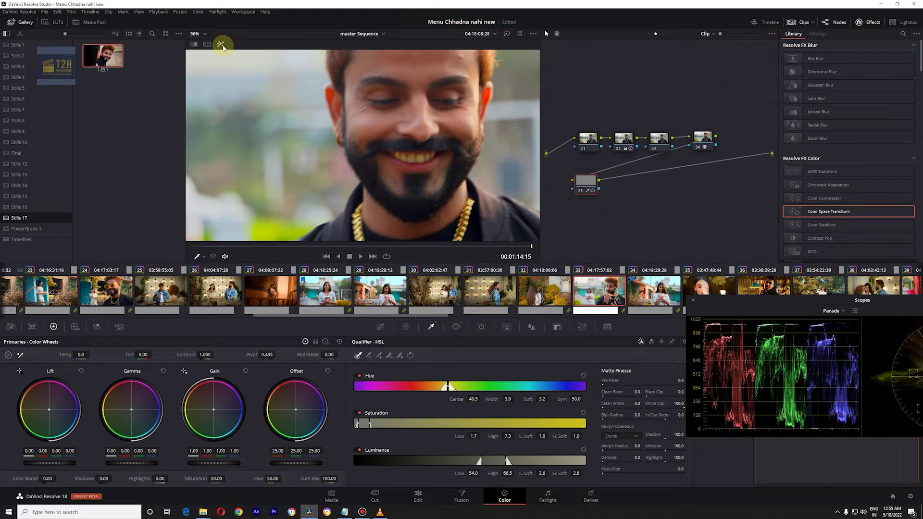
pyautogui.click(221, 45)
pyautogui.moveTo(508, 399); pyautogui.dragTo(607, 393)
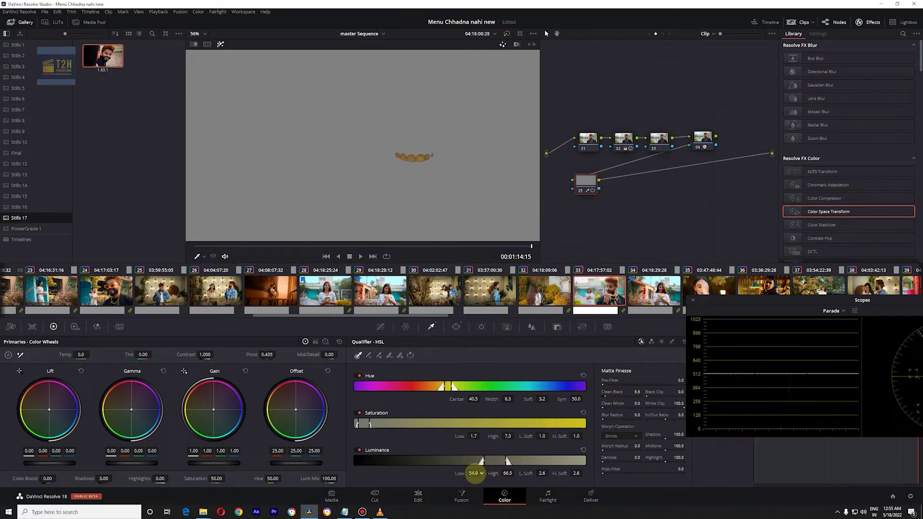
pyautogui.click(456, 327)
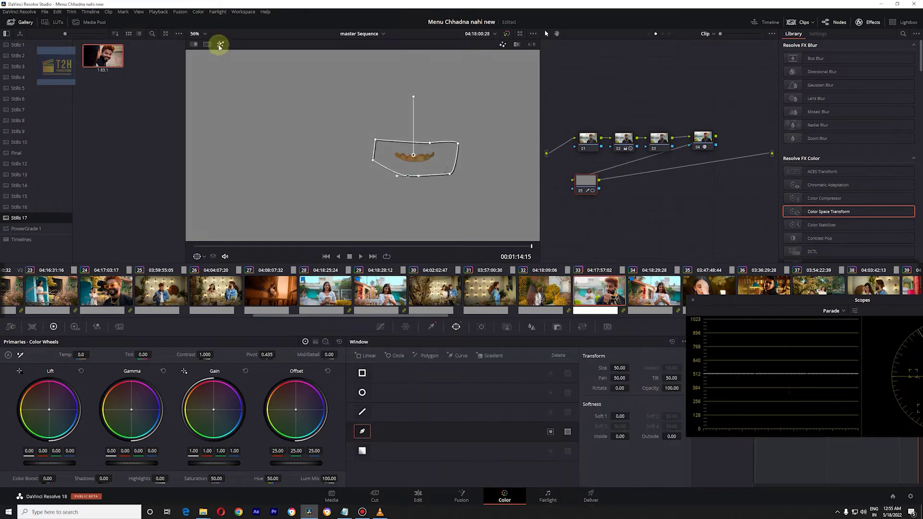
# Track the mouth window through the whole clip in the Tracker panel.
pyautogui.click(220, 45)
pyautogui.scroll(-2, 346, 173)
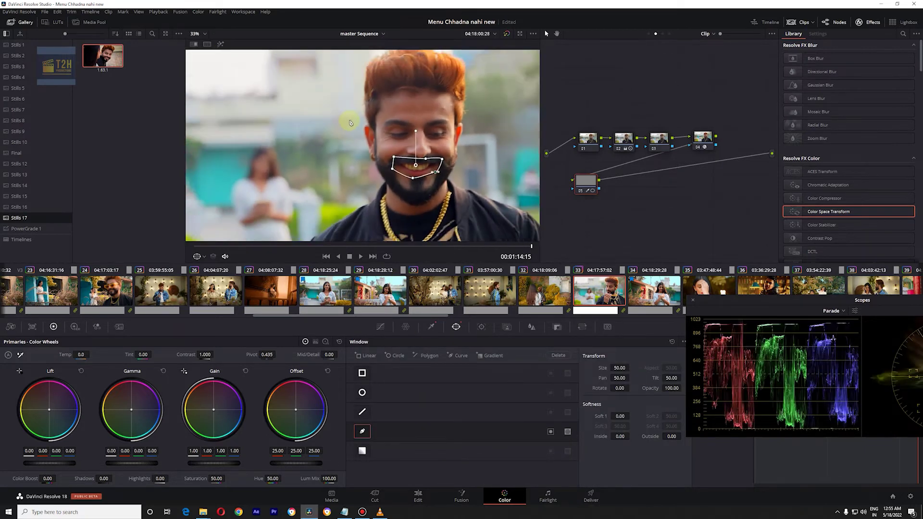
pyautogui.click(481, 327)
pyautogui.click(389, 356)
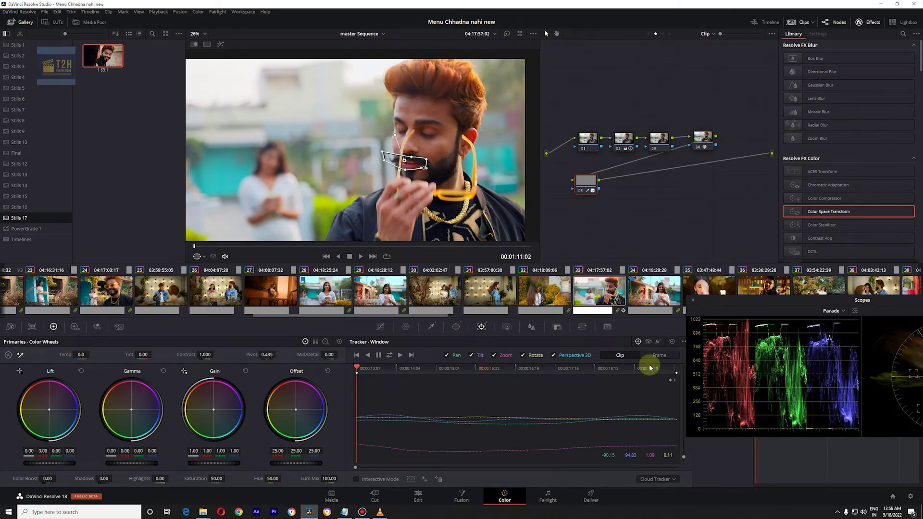
# Check the tracked mask at the clip's end in highlight mode, zooming in on the teeth.
pyautogui.click(669, 371)
pyautogui.click(224, 45)
pyautogui.moveTo(585, 368); pyautogui.dragTo(666, 375)
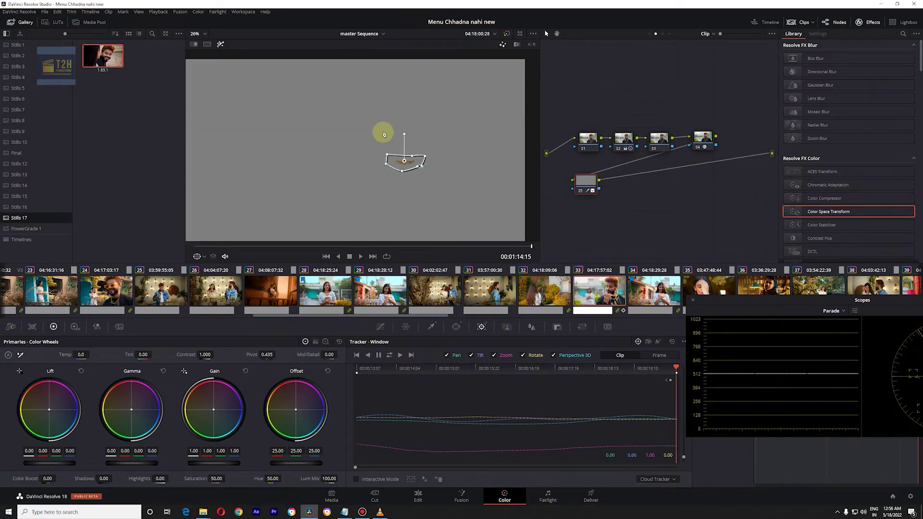
pyautogui.scroll(2, 384, 135)
pyautogui.scroll(2, 419, 161)
pyautogui.scroll(2, 443, 179)
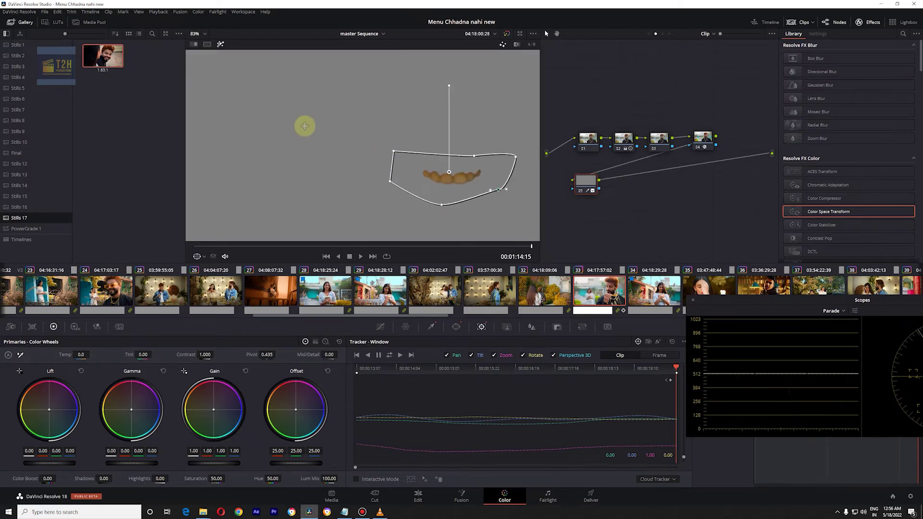
pyautogui.moveTo(445, 182); pyautogui.dragTo(274, 123)
pyautogui.scroll(1, 373, 107)
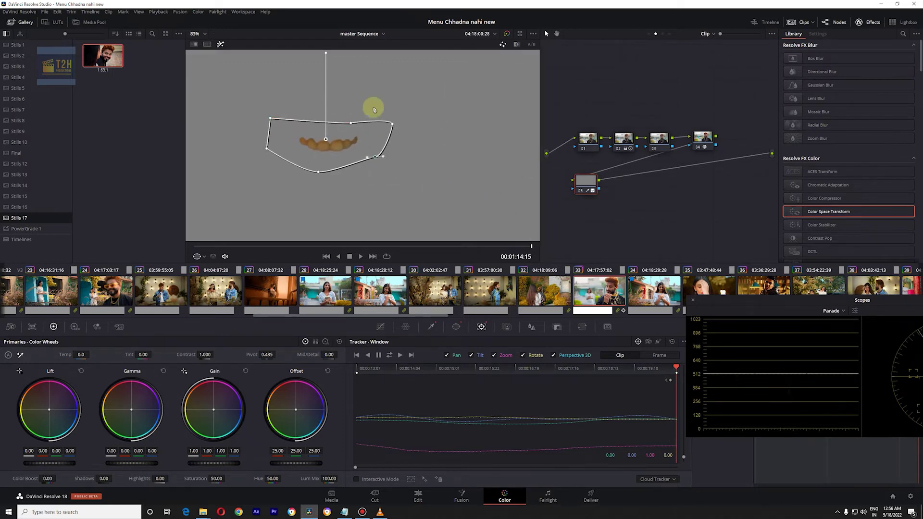
# Turn off highlight and set the Color Warper grid to 12 hue spokes.
pyautogui.click(436, 328)
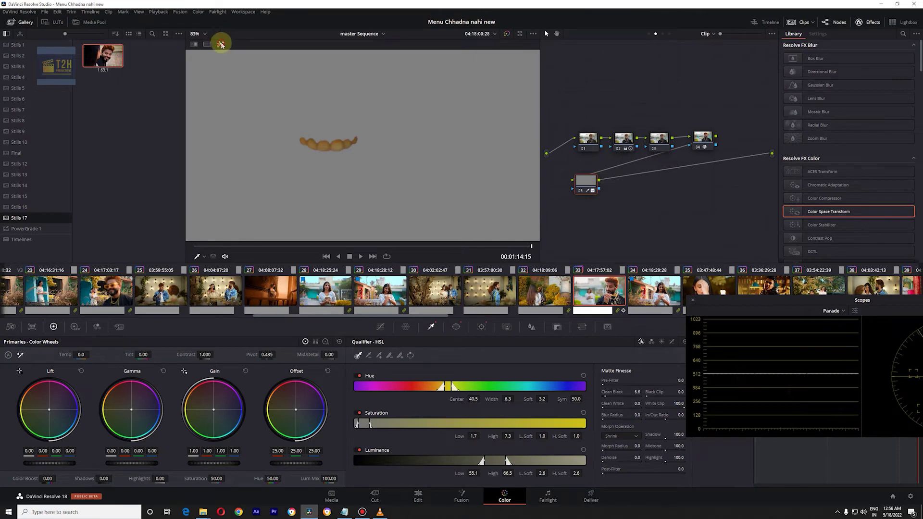
pyautogui.click(221, 44)
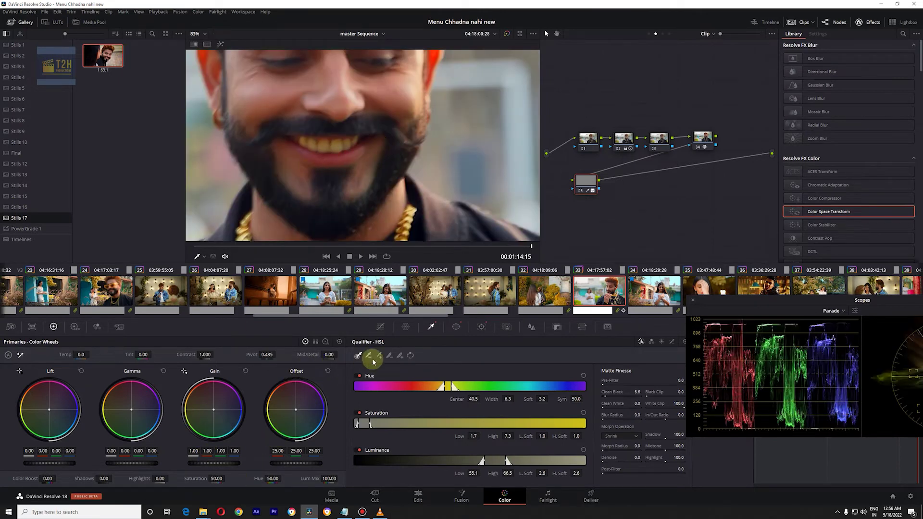
pyautogui.click(407, 327)
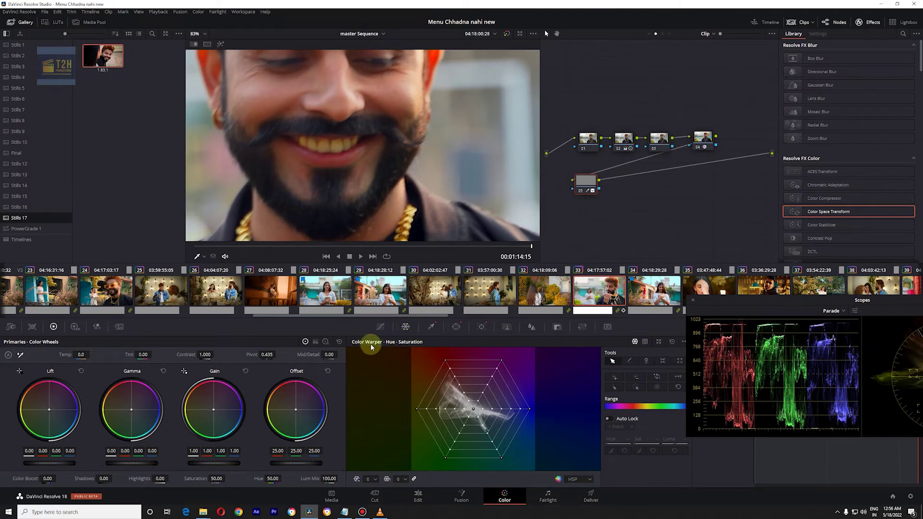
pyautogui.click(370, 479)
pyautogui.click(370, 454)
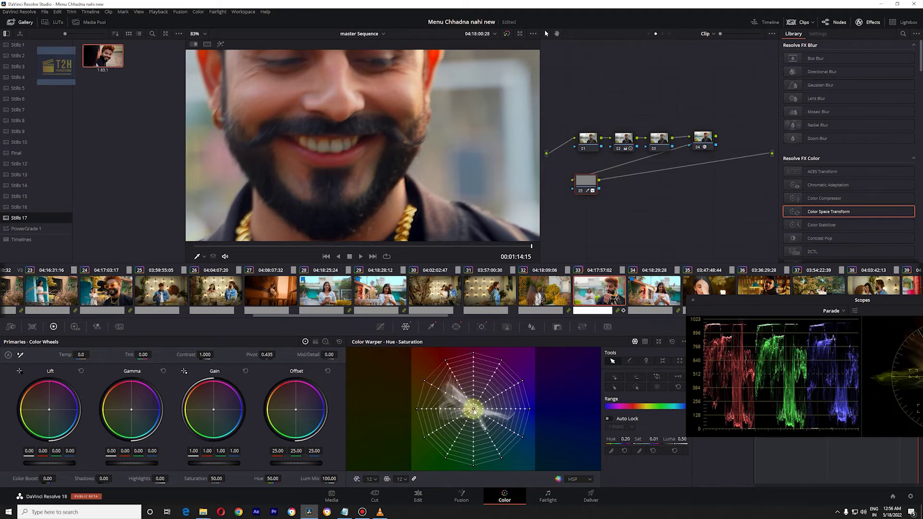
# Sample the teeth colour onto the warp grid, select points, and lower highlights from 88.50 to 54.50.
pyautogui.click(350, 155)
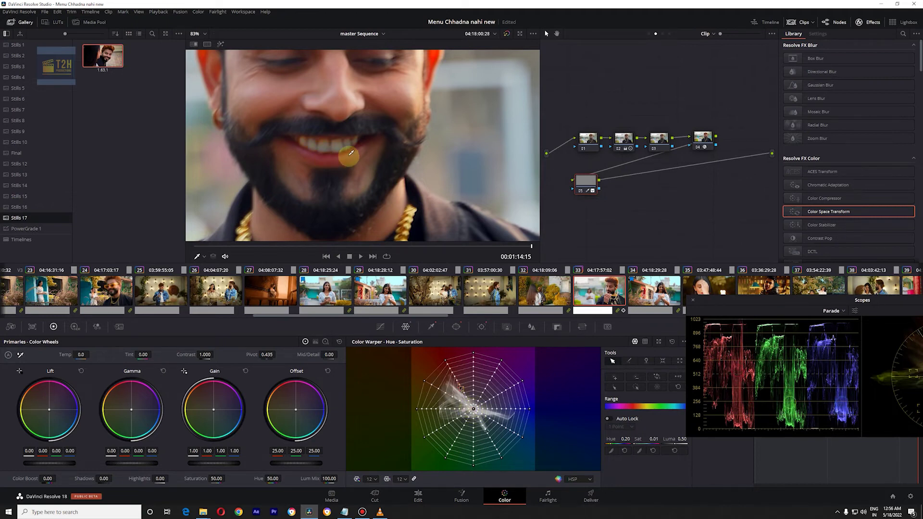
pyautogui.click(319, 146)
pyautogui.click(474, 410)
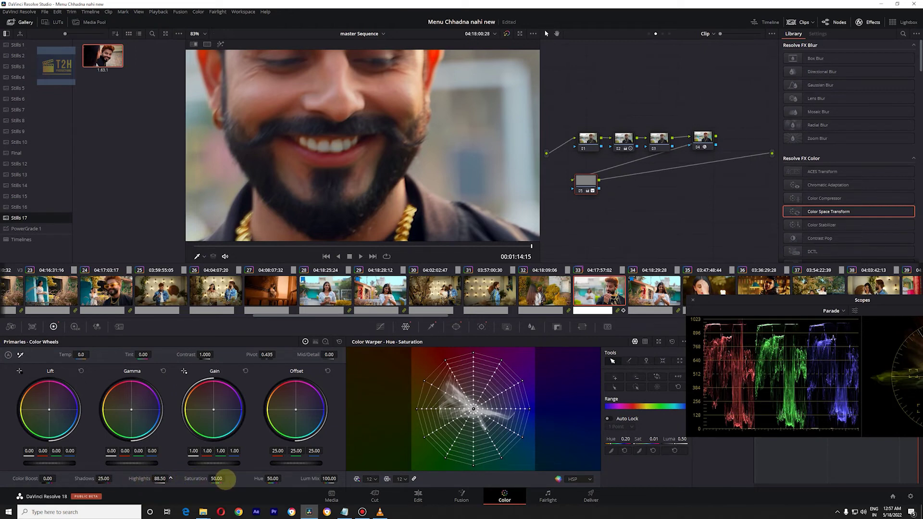
pyautogui.moveTo(225, 479); pyautogui.dragTo(201, 480)
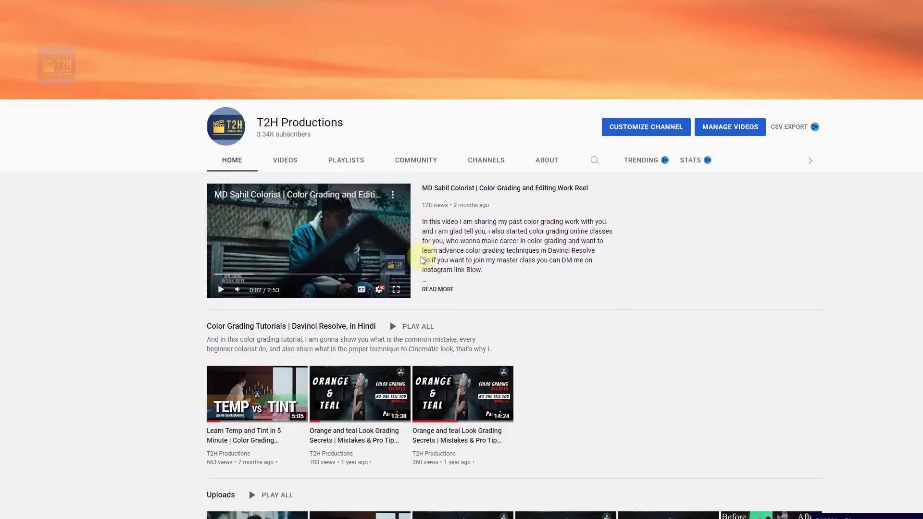
# Scroll through the T2H Productions channel's color grading playlists and uploads.
pyautogui.scroll(-2, 423, 260)
pyautogui.scroll(-1, 423, 260)
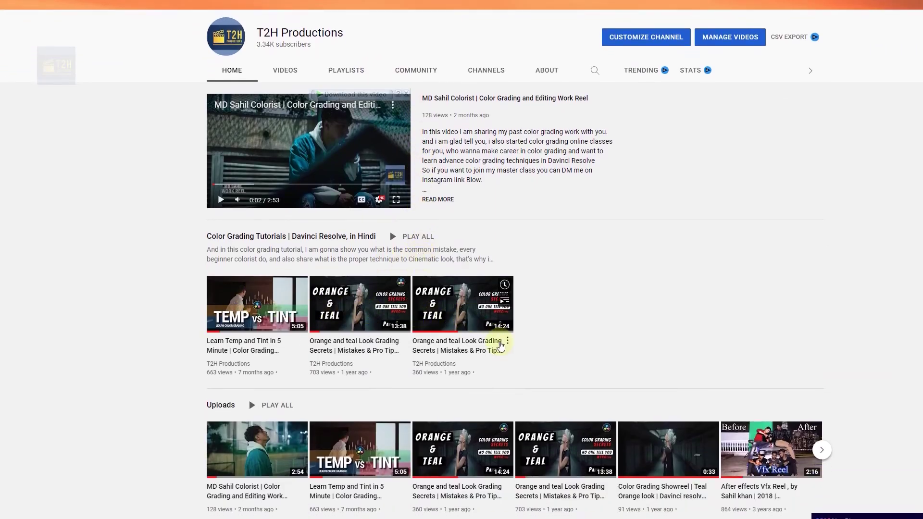
pyautogui.scroll(-1, 398, 373)
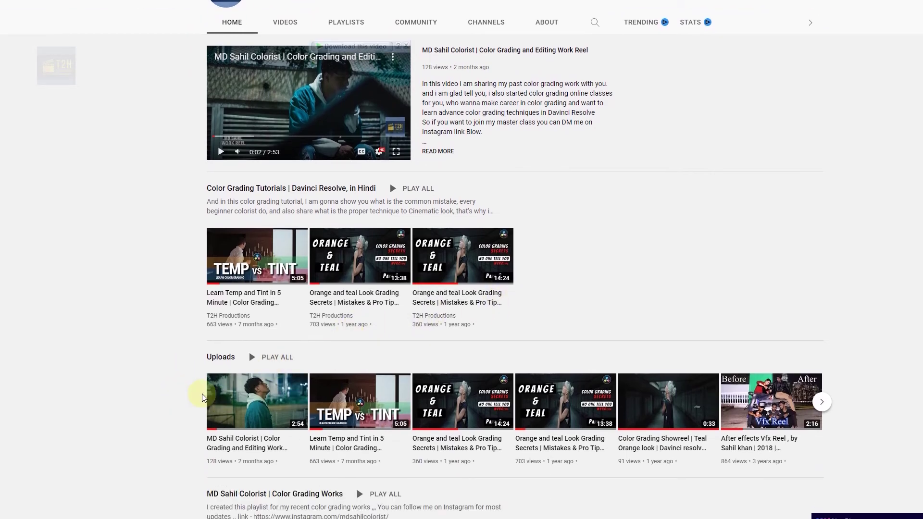
pyautogui.scroll(-2, 389, 399)
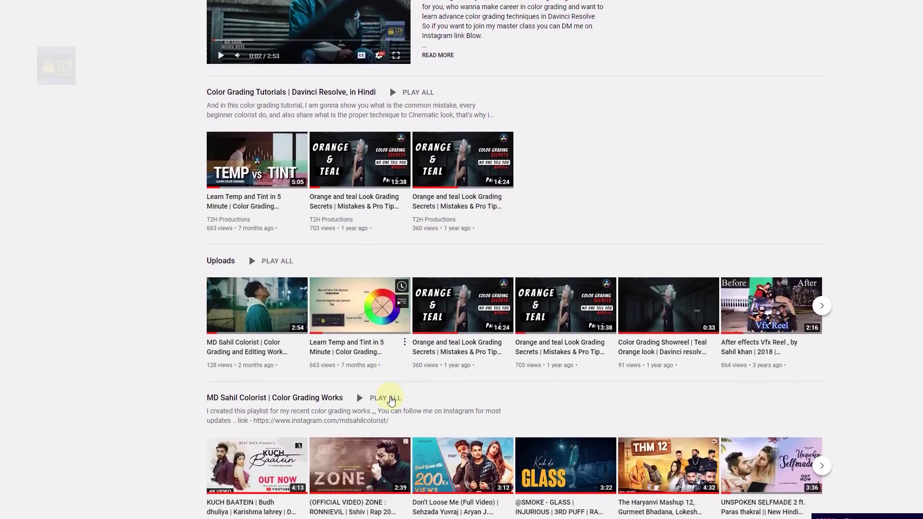
pyautogui.scroll(-1, 391, 399)
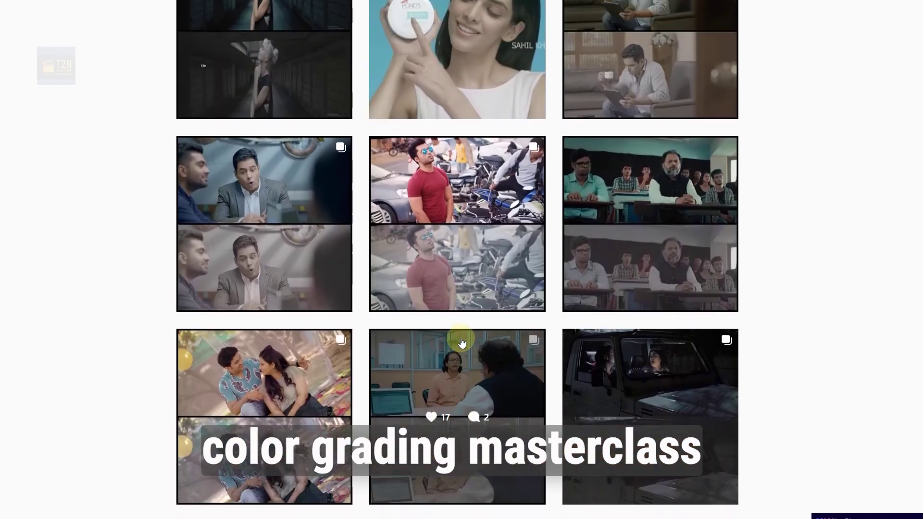
pyautogui.scroll(1, 461, 342)
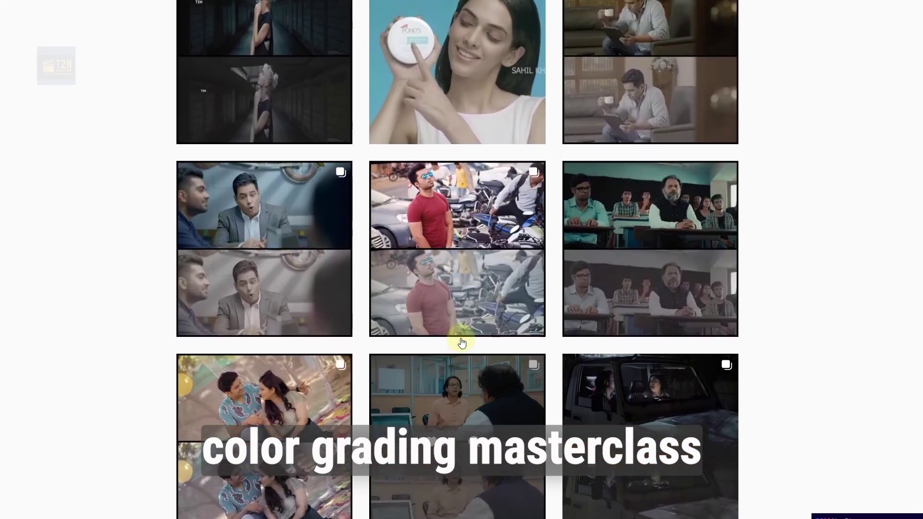
# Scroll up through the colorist's before-and-after grading grid to the profile header.
pyautogui.scroll(4, 462, 342)
pyautogui.scroll(2, 461, 342)
pyautogui.scroll(1, 461, 343)
pyautogui.scroll(1, 462, 342)
pyautogui.scroll(3, 461, 342)
pyautogui.scroll(3, 461, 342)
pyautogui.scroll(1, 462, 342)
pyautogui.scroll(2, 462, 342)
pyautogui.scroll(2, 462, 342)
pyautogui.scroll(3, 462, 342)
pyautogui.scroll(2, 461, 342)
pyautogui.scroll(2, 461, 342)
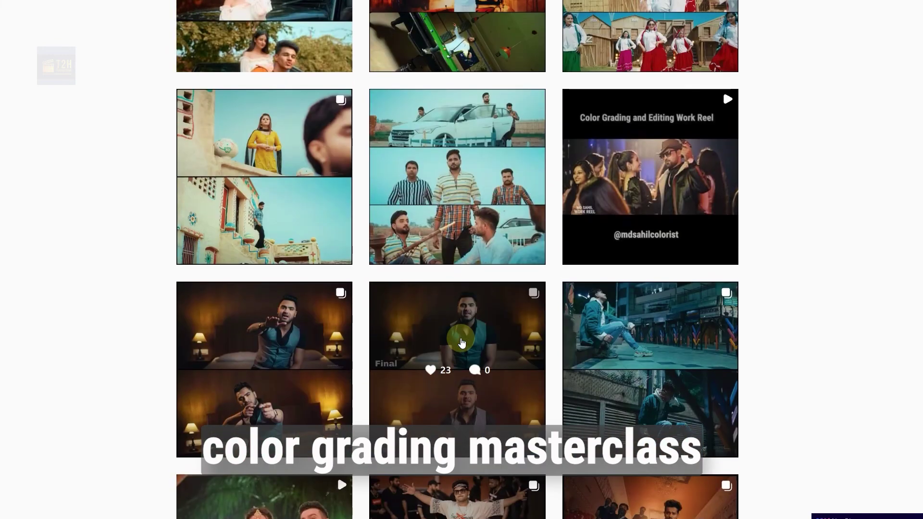
pyautogui.scroll(2, 462, 342)
pyautogui.scroll(2, 461, 342)
pyautogui.scroll(4, 462, 342)
pyautogui.scroll(2, 461, 342)
pyautogui.scroll(2, 461, 343)
pyautogui.scroll(2, 461, 342)
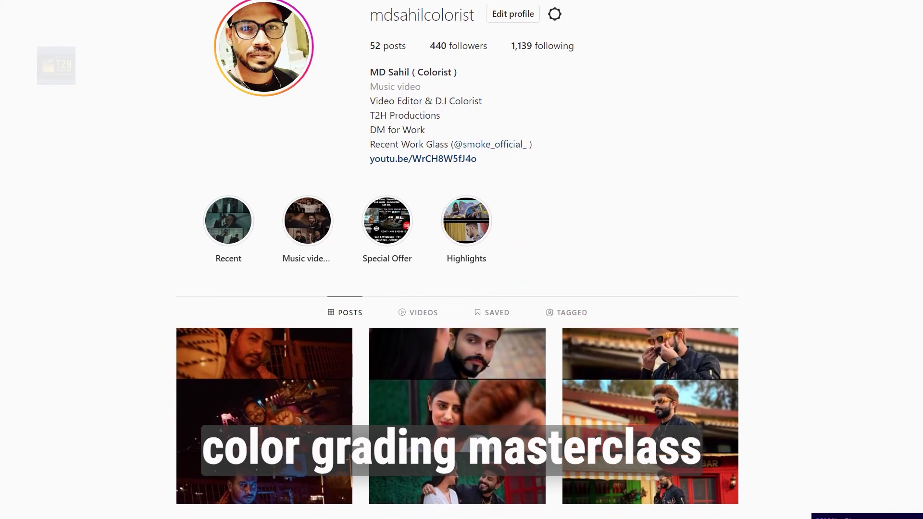
pyautogui.scroll(-5, 542, 233)
pyautogui.scroll(5, 543, 233)
pyautogui.scroll(2, 545, 233)
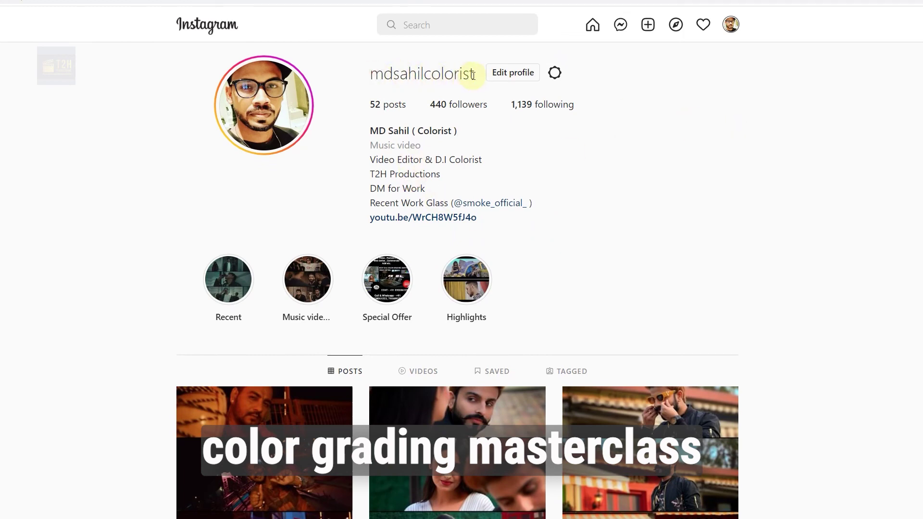
# Scroll back down through the colorist's grid of graded posts.
pyautogui.scroll(-7, 576, 216)
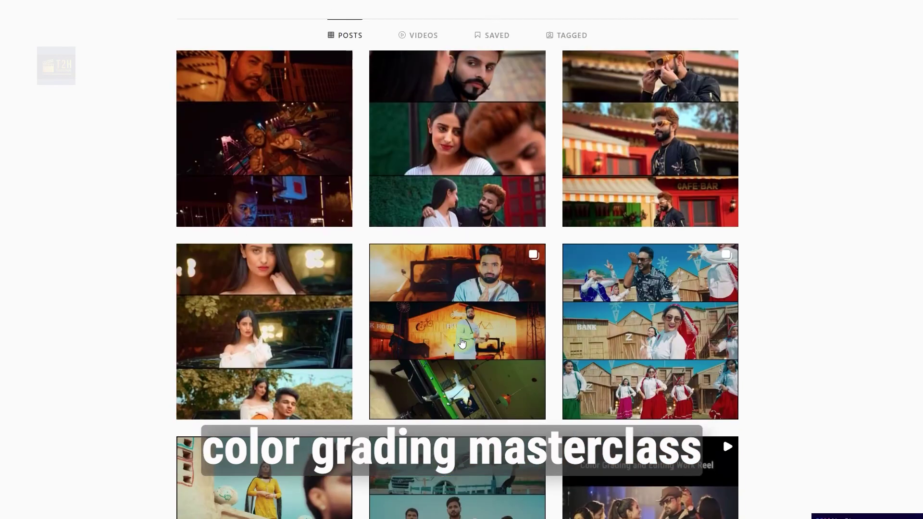
pyautogui.scroll(-6, 461, 342)
pyautogui.scroll(-2, 462, 342)
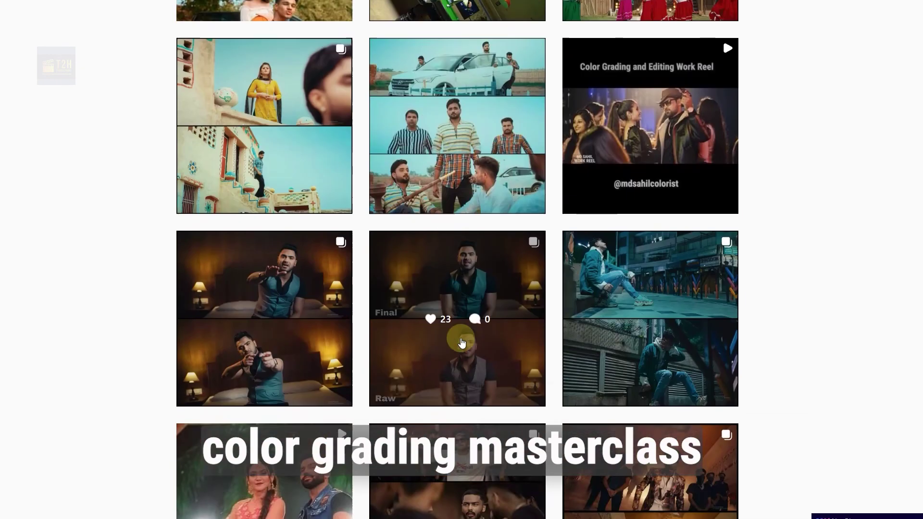
pyautogui.scroll(-2, 462, 343)
pyautogui.scroll(-2, 461, 343)
pyautogui.scroll(-3, 462, 342)
pyautogui.scroll(-3, 461, 342)
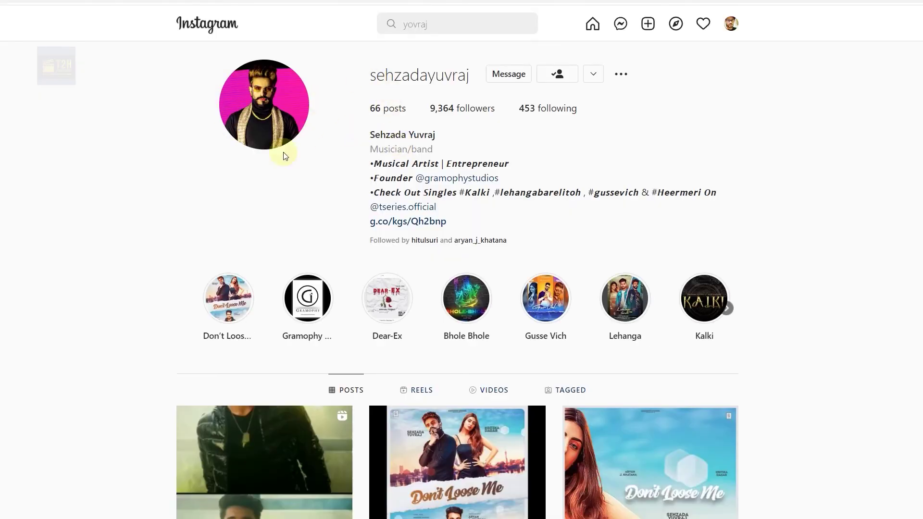
# Browse the musician's profile, scrolling through their song release posts.
pyautogui.scroll(-2, 422, 197)
pyautogui.scroll(-4, 421, 202)
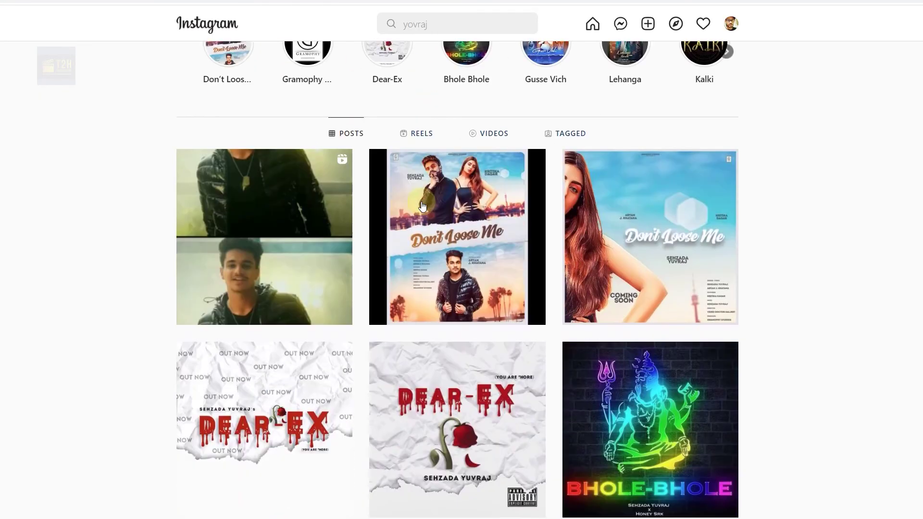
pyautogui.scroll(4, 422, 206)
pyautogui.scroll(2, 423, 206)
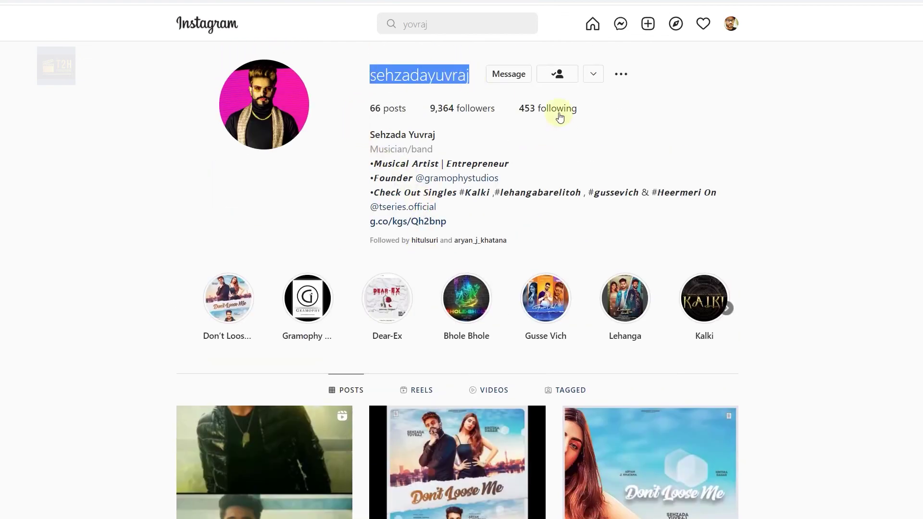
pyautogui.click(706, 124)
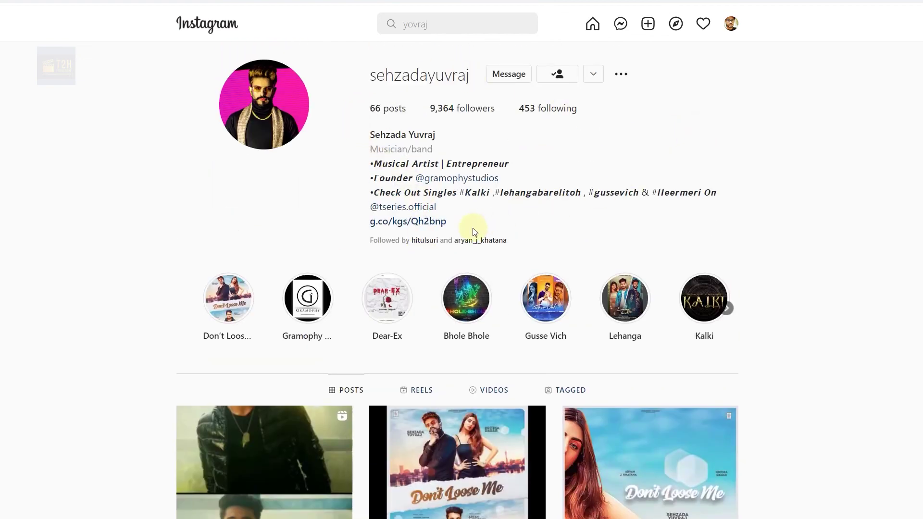
pyautogui.scroll(-1, 473, 231)
pyautogui.scroll(1, 474, 233)
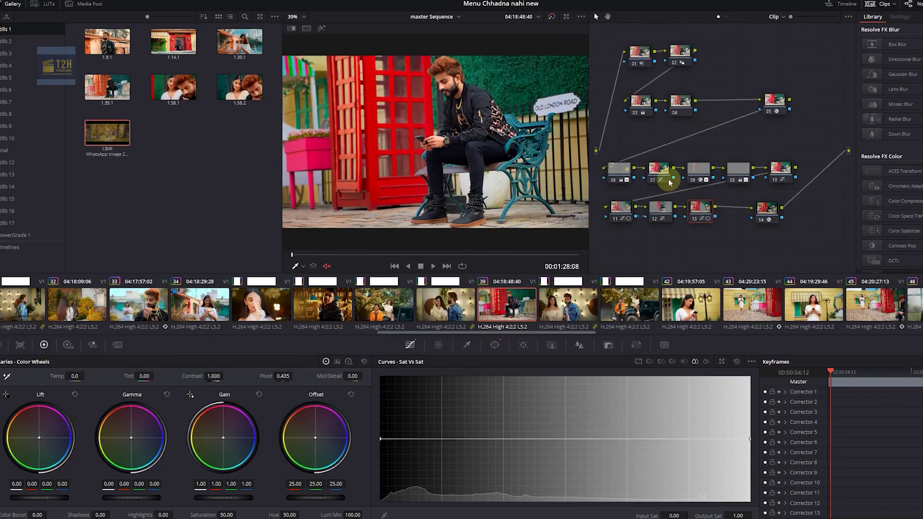
# Select clip 09, the woman beside the black jeep, in the Color page thumbnail timeline.
pyautogui.scroll(3, 356, 298)
pyautogui.scroll(3, 336, 307)
pyautogui.scroll(3, 317, 313)
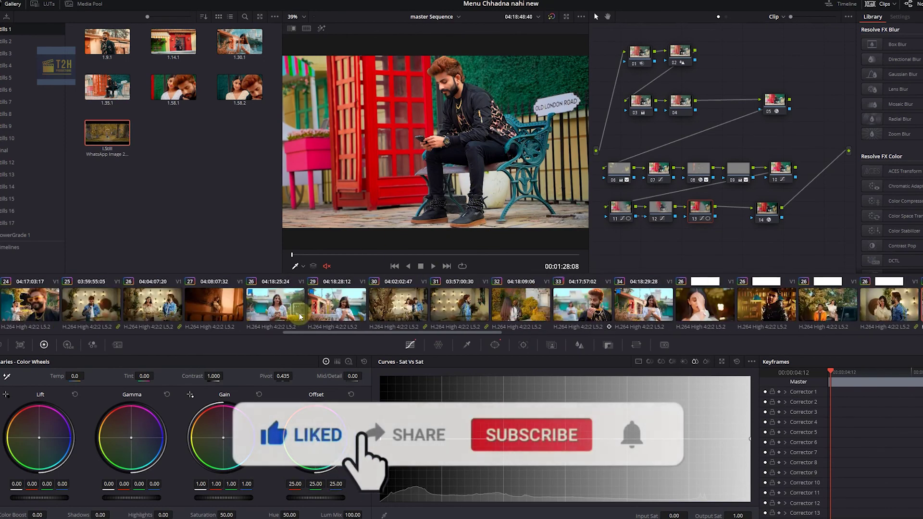
pyautogui.scroll(3, 301, 316)
pyautogui.scroll(5, 300, 317)
pyautogui.scroll(5, 300, 317)
pyautogui.click(339, 305)
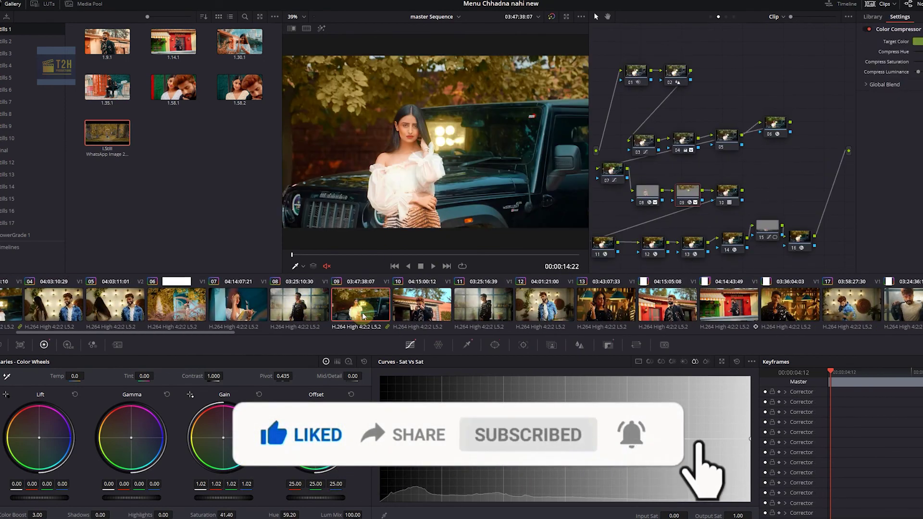
pyautogui.click(332, 255)
# Scrub the viewer playhead to the clip's end and settle on a near-final frame.
pyautogui.moveTo(335, 261); pyautogui.dragTo(580, 255)
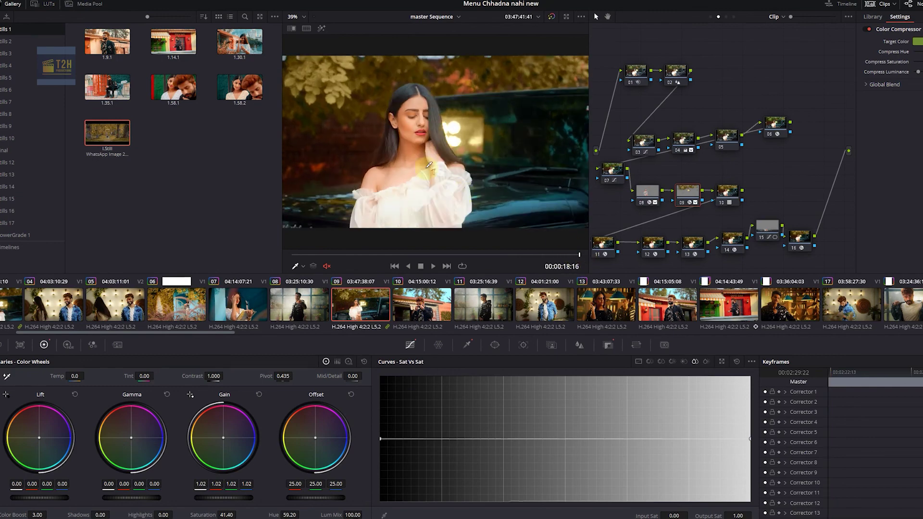
pyautogui.scroll(3, 403, 164)
pyautogui.scroll(-3, 403, 164)
pyautogui.click(524, 256)
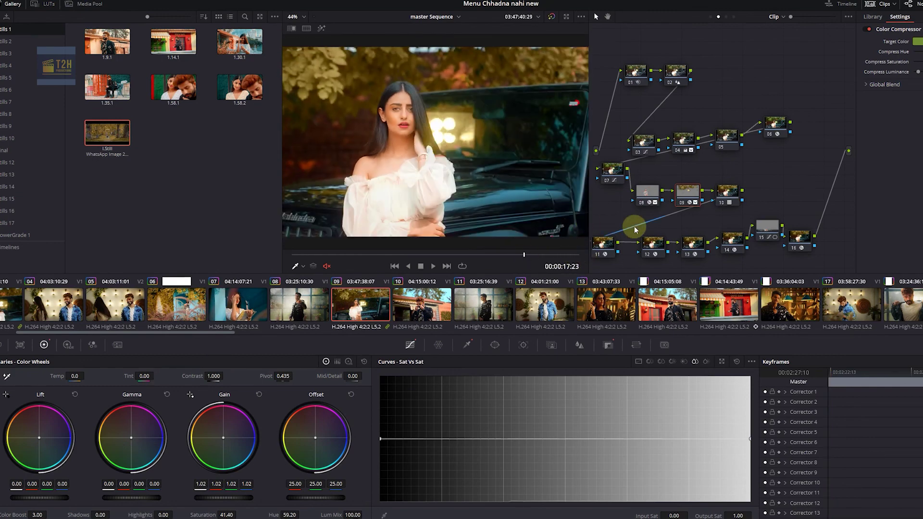